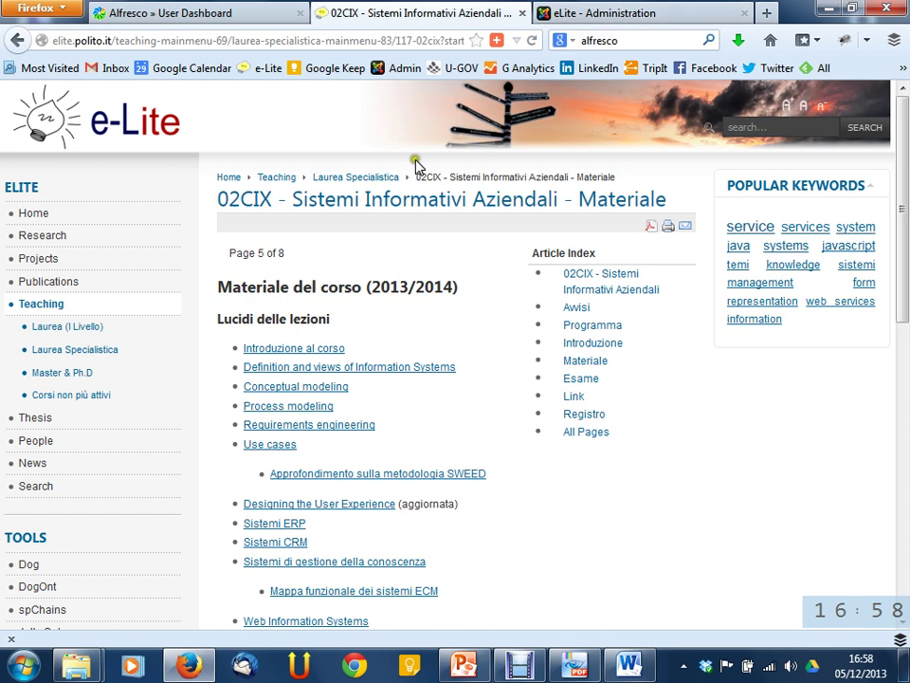
View the Laurea Specialistica course list and the 02NPYPD course page on the e-Lite site, and return to its home page
{"action": "left_click", "coordinate": [62, 328]}
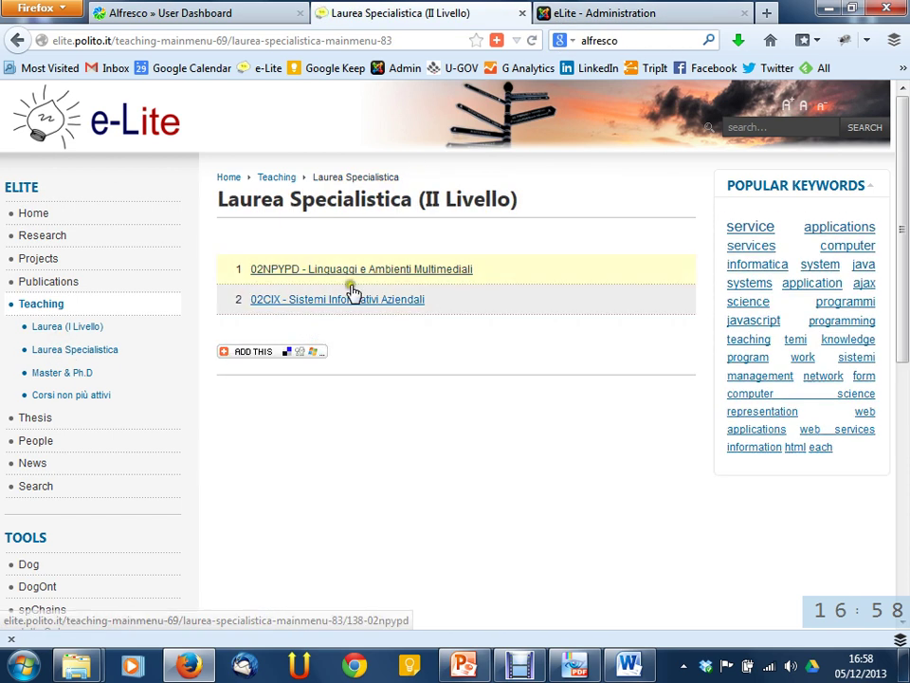
{"action": "left_click", "coordinate": [365, 269]}
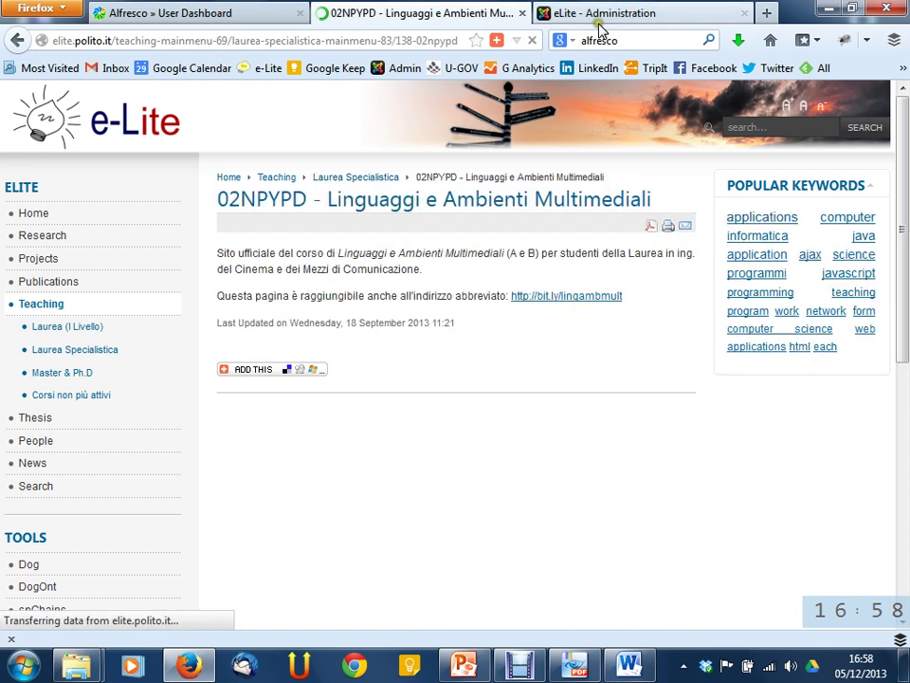
{"action": "left_click", "coordinate": [79, 217]}
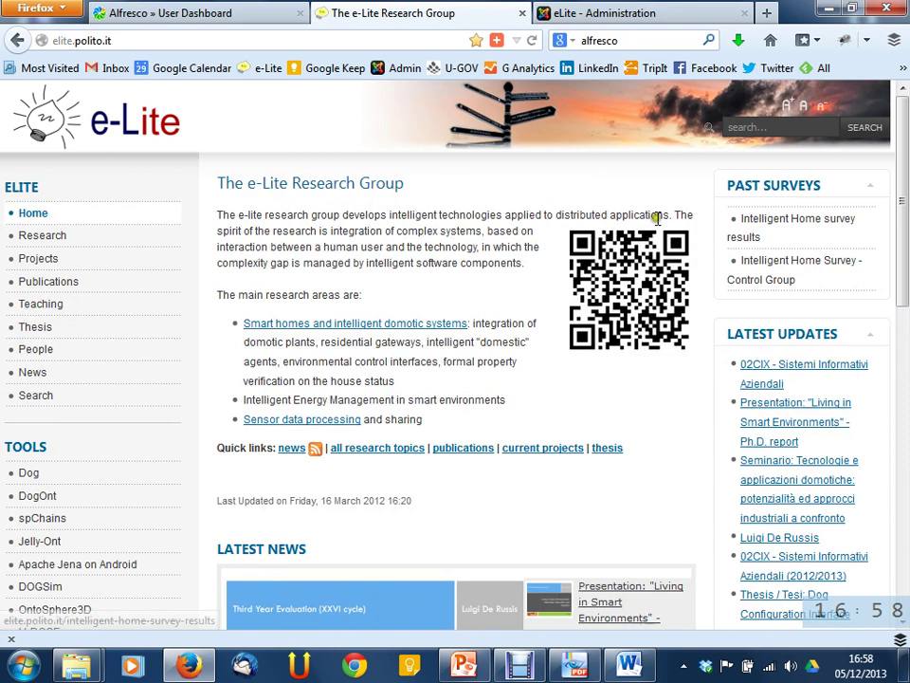
Try to log in to the eLite Joomla administration with the saved username and password
{"action": "left_click", "coordinate": [648, 12]}
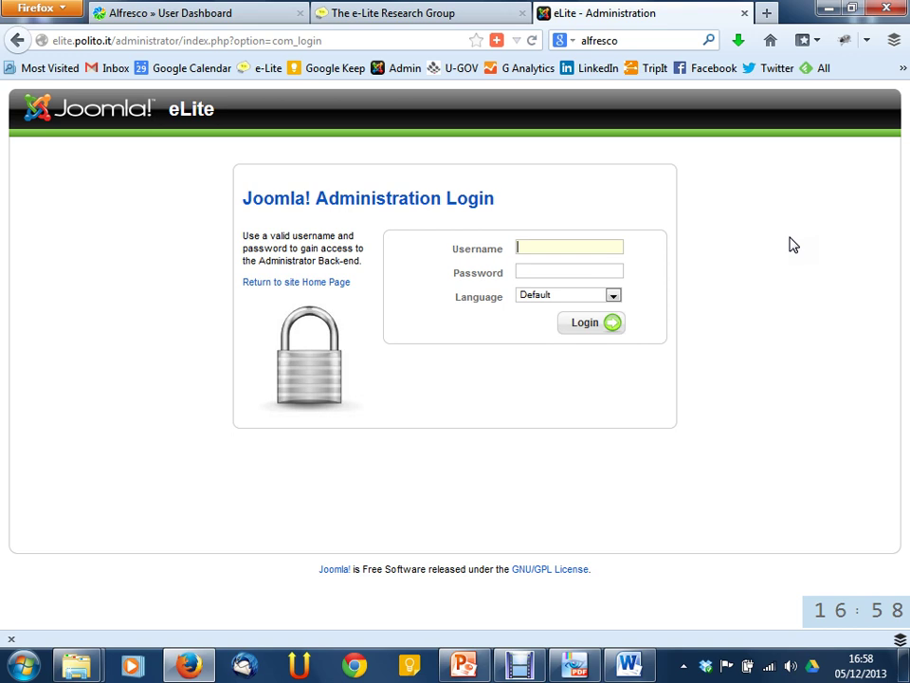
{"action": "left_click", "coordinate": [612, 245]}
{"action": "left_click", "coordinate": [585, 259]}
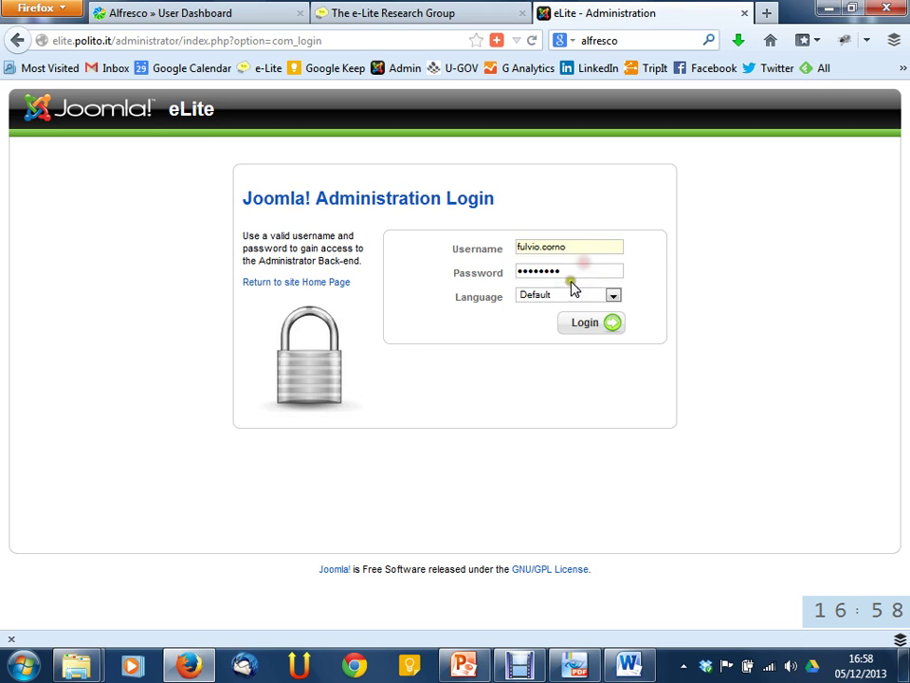
{"action": "left_click", "coordinate": [585, 324]}
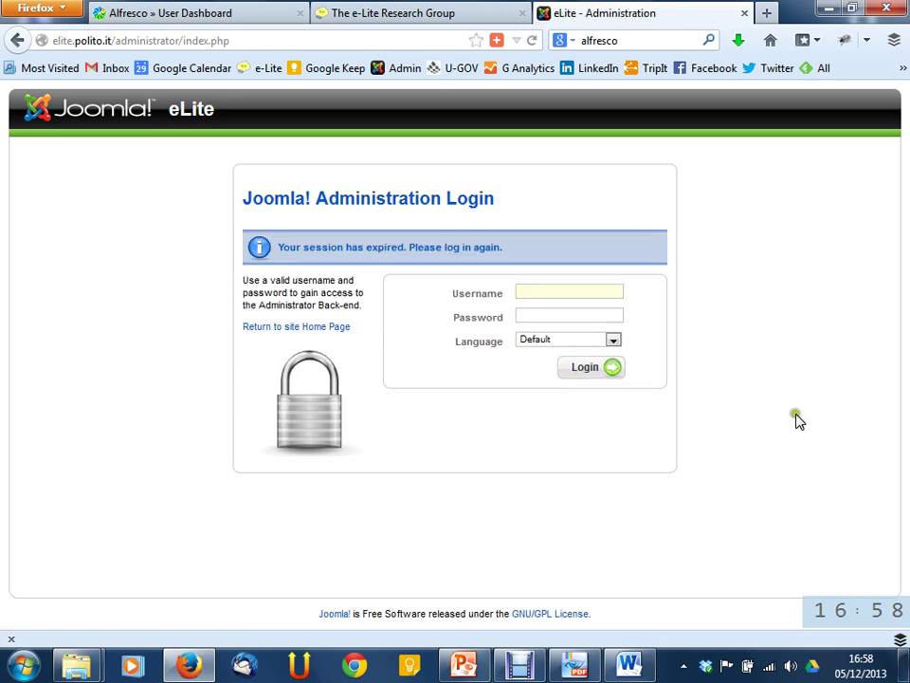
Reload the administration login page and log in with the saved username and password
{"action": "left_click", "coordinate": [396, 69]}
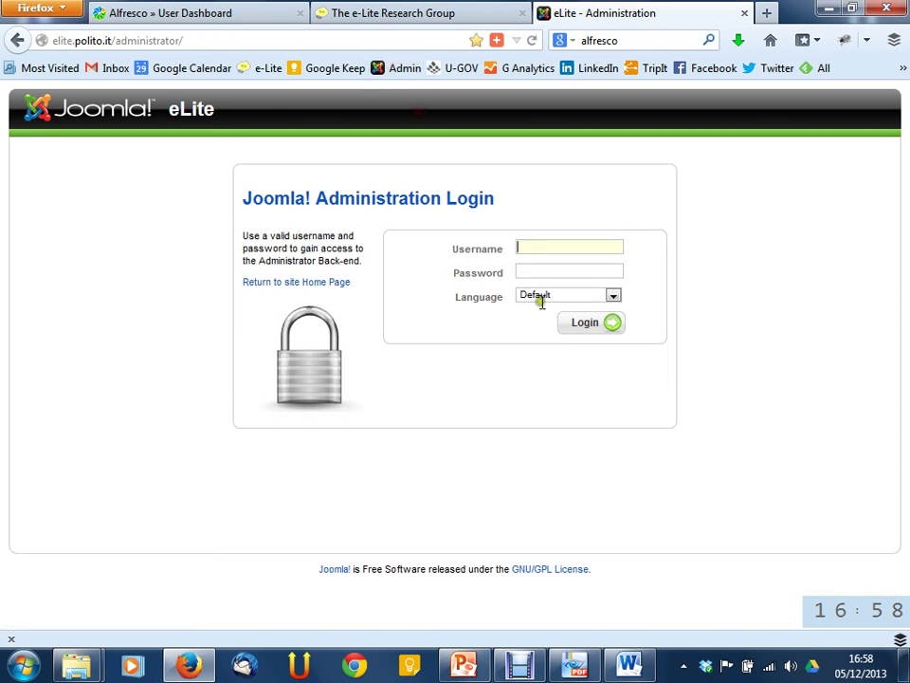
{"action": "left_click", "coordinate": [569, 248]}
{"action": "left_click", "coordinate": [569, 261]}
{"action": "left_click", "coordinate": [588, 324]}
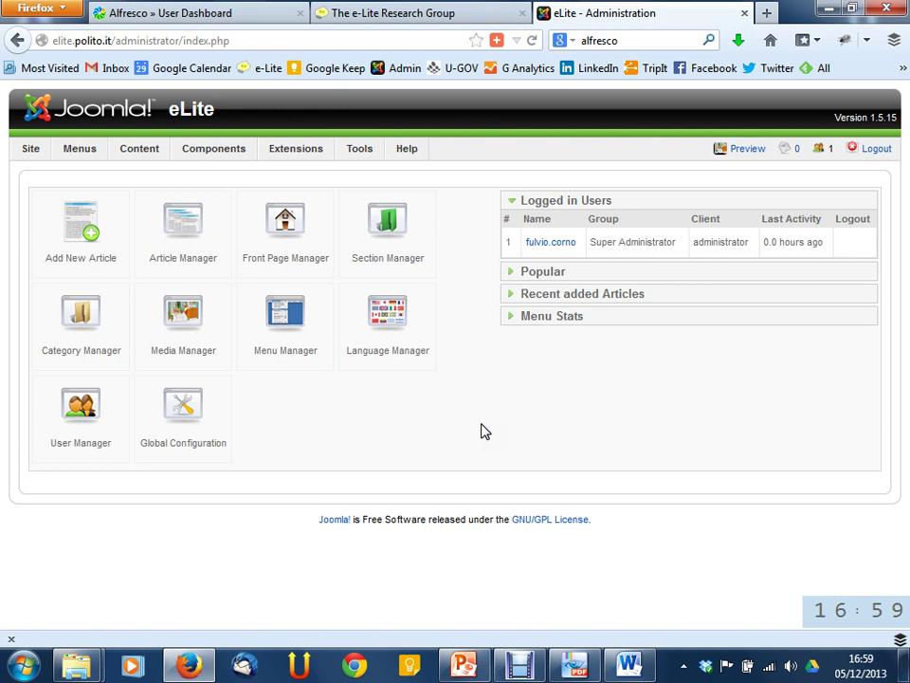
{"action": "key", "text": "Tab"}
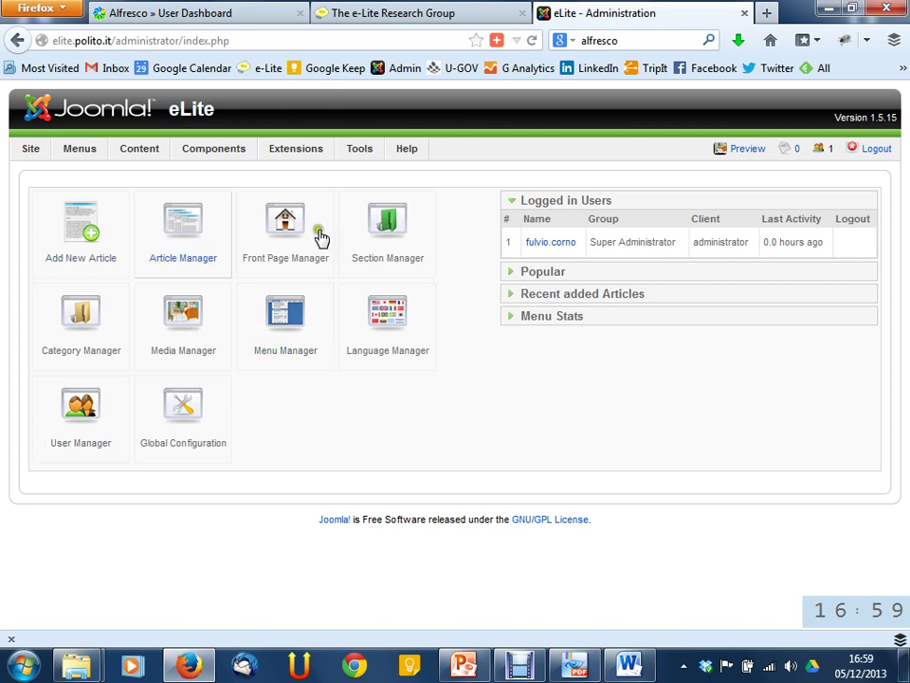
{"action": "mouse_move", "coordinate": [35, 157]}
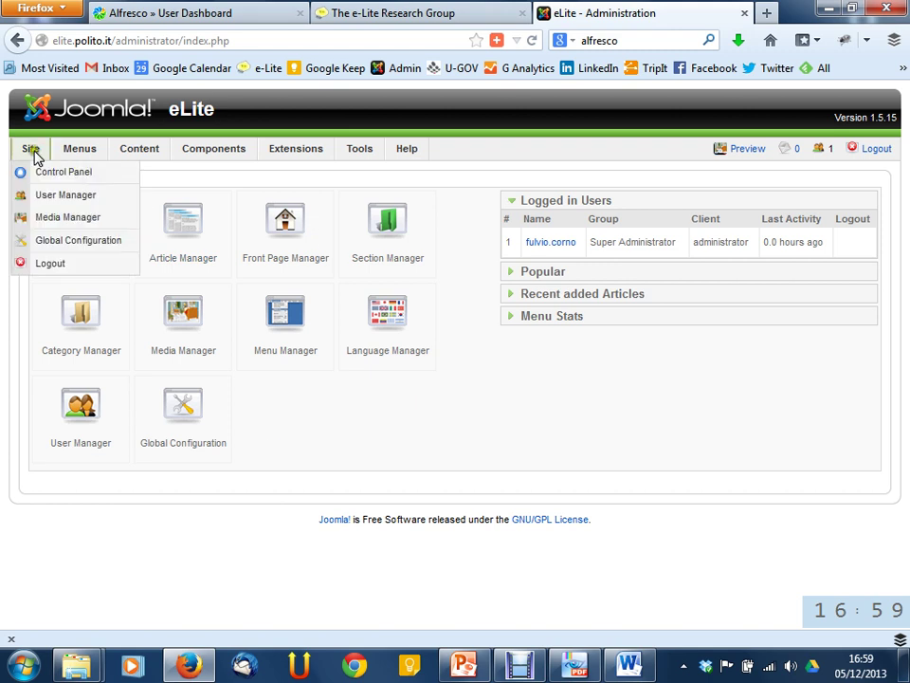
{"action": "mouse_move", "coordinate": [178, 157]}
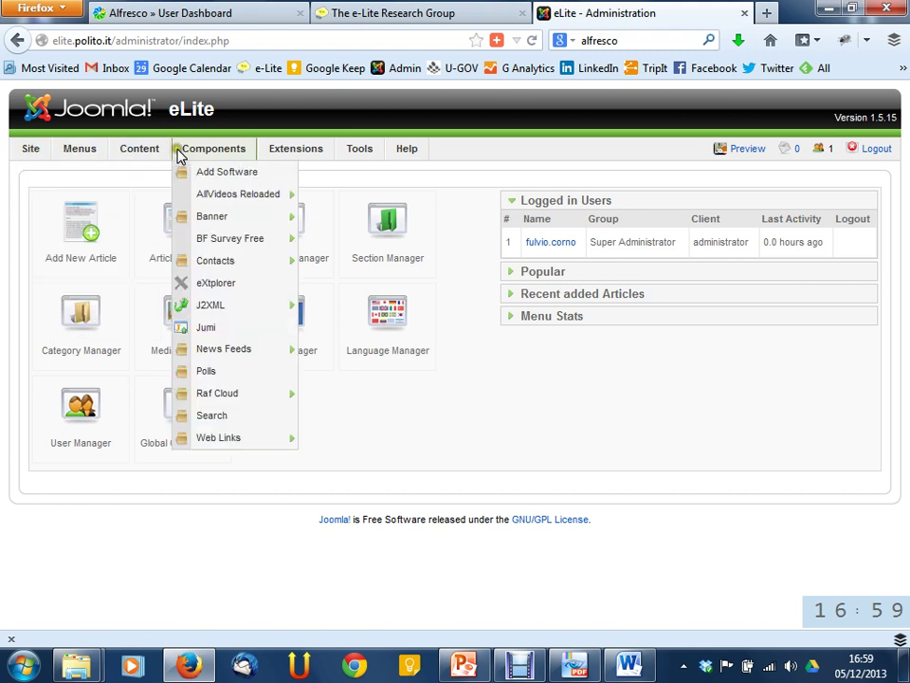
{"action": "mouse_move", "coordinate": [264, 154]}
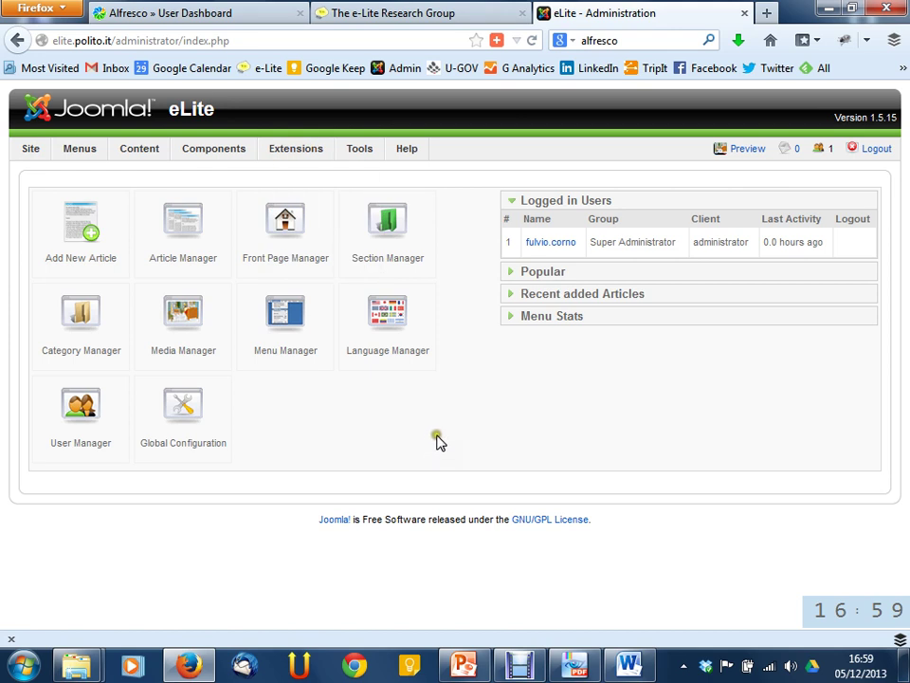
Create a new article with the title "Articolo di prova"
{"action": "left_click", "coordinate": [84, 238]}
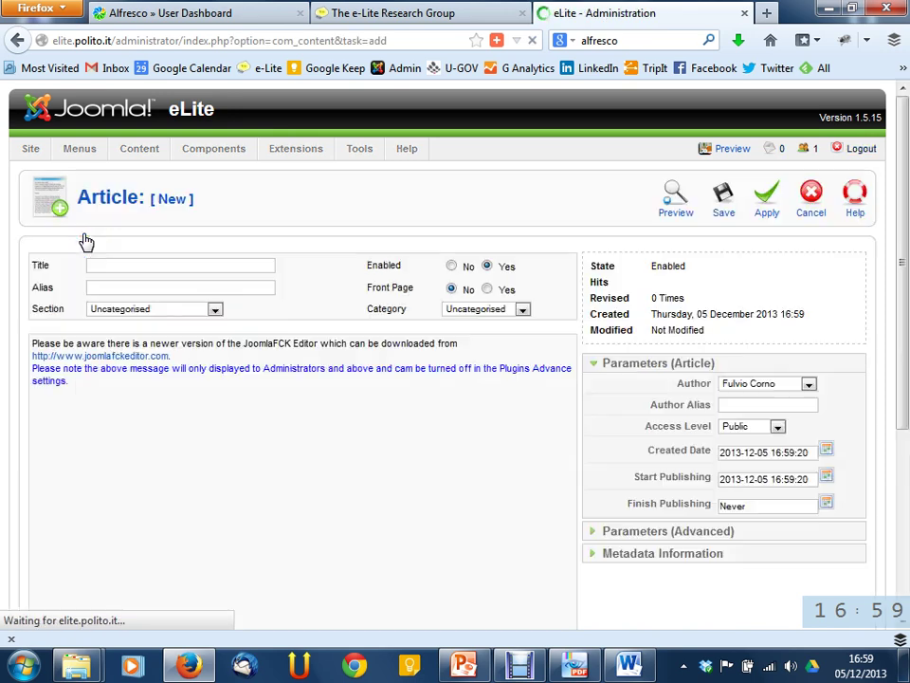
{"action": "left_click", "coordinate": [155, 268]}
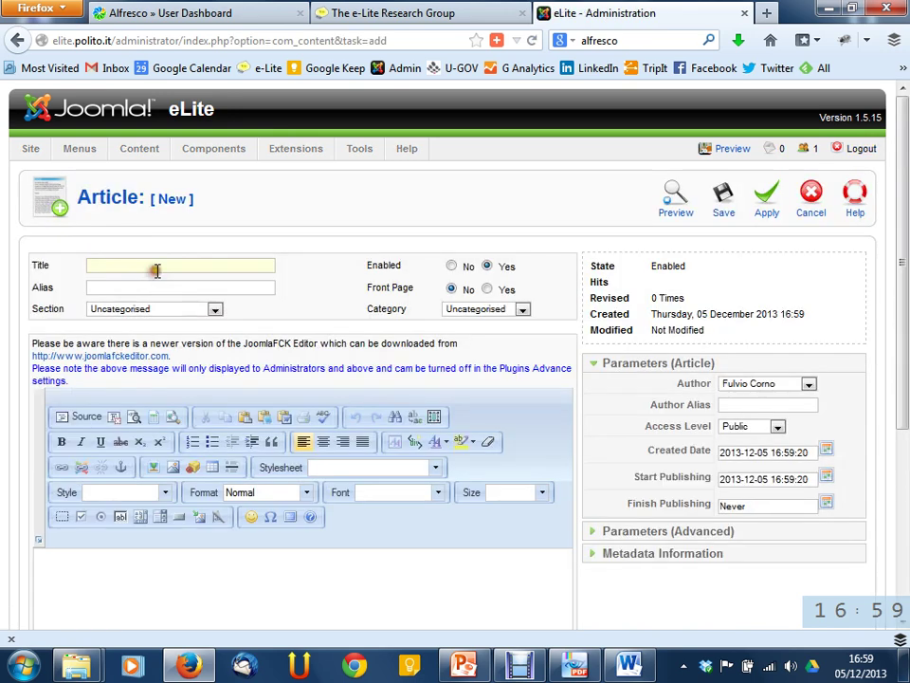
{"action": "type", "text": "Articolo di prova"}
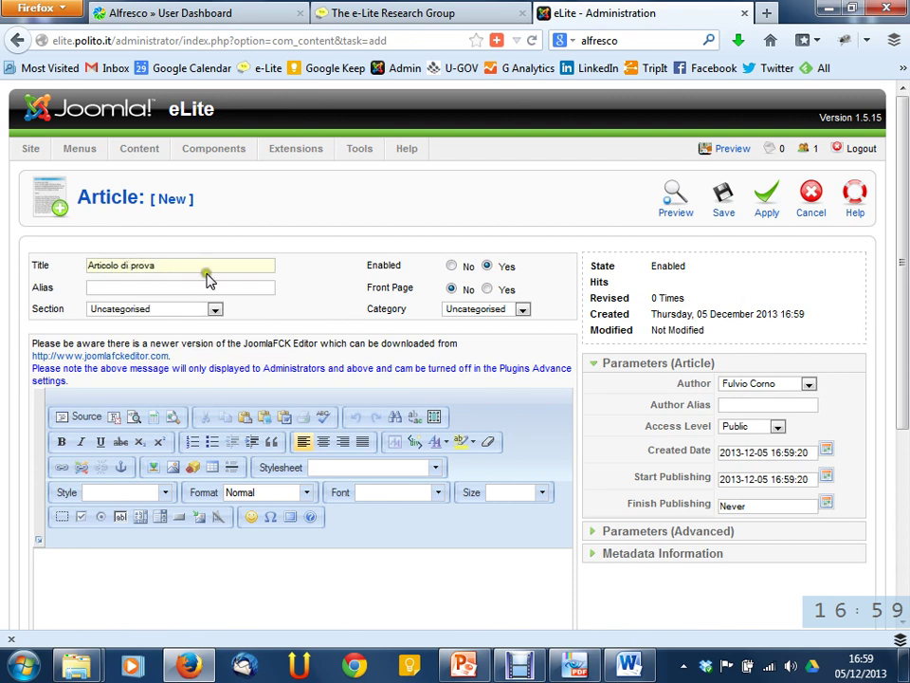
Enter "vvavsa", "vevw" and "ve" as separate paragraphs in the article body, with an empty paragraph after the first
{"action": "scroll", "coordinate": [218, 294], "scroll_direction": "down", "scroll_amount": 3}
{"action": "left_click", "coordinate": [284, 375]}
{"action": "type", "text": "vvavsa"}
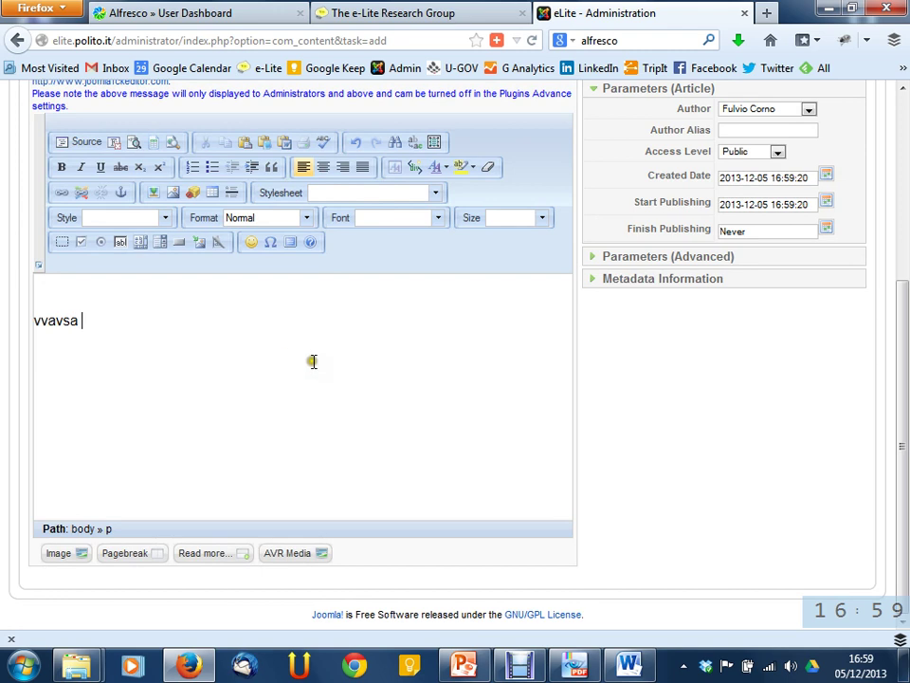
{"action": "key", "text": "Return"}
{"action": "key", "text": "Return"}
{"action": "type", "text": "vevw"}
{"action": "key", "text": "Return"}
{"action": "type", "text": "ve"}
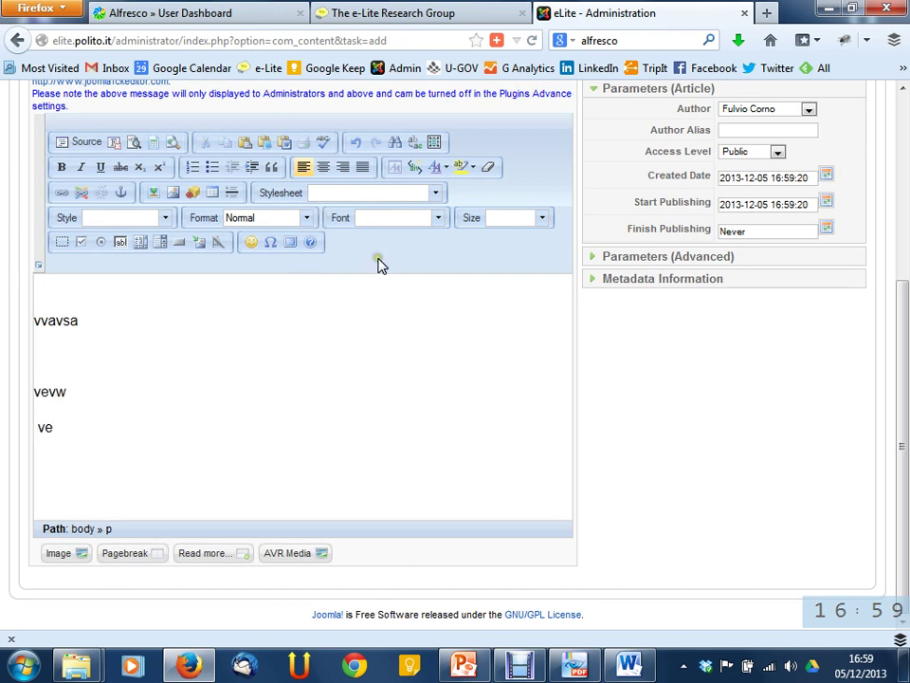
{"action": "scroll", "coordinate": [274, 271], "scroll_direction": "up", "scroll_amount": 2}
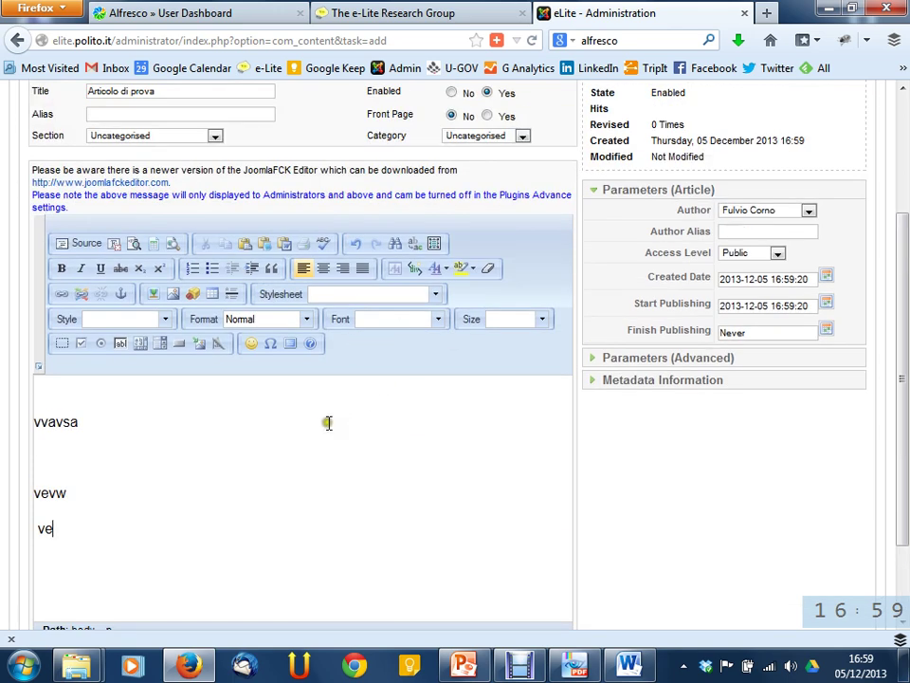
{"action": "scroll", "coordinate": [307, 453], "scroll_direction": "down", "scroll_amount": 2}
{"action": "scroll", "coordinate": [305, 456], "scroll_direction": "up", "scroll_amount": 6}
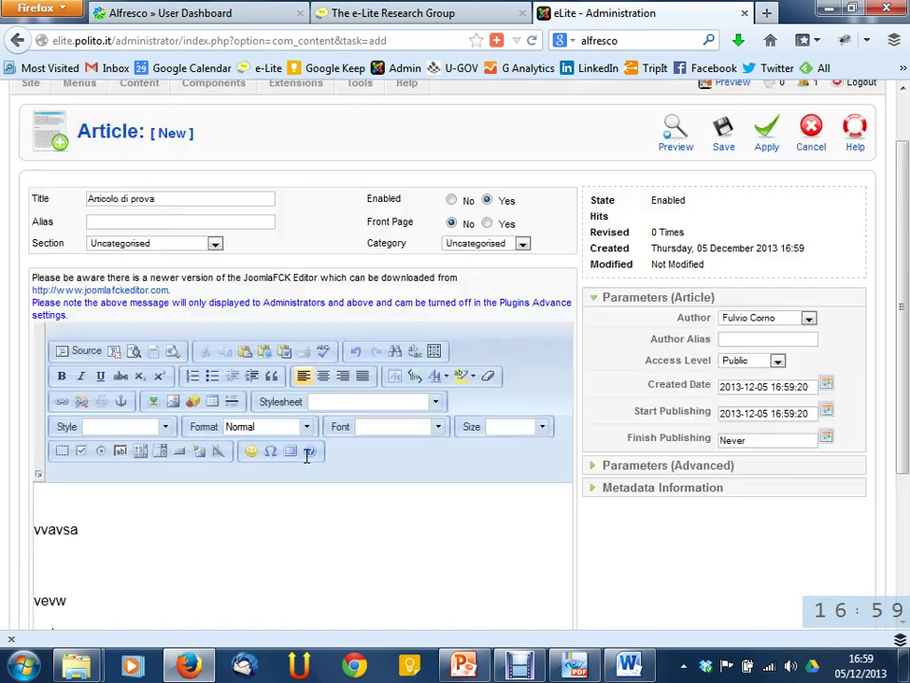
{"action": "scroll", "coordinate": [306, 456], "scroll_direction": "down", "scroll_amount": 5}
{"action": "scroll", "coordinate": [306, 453], "scroll_direction": "down", "scroll_amount": 2}
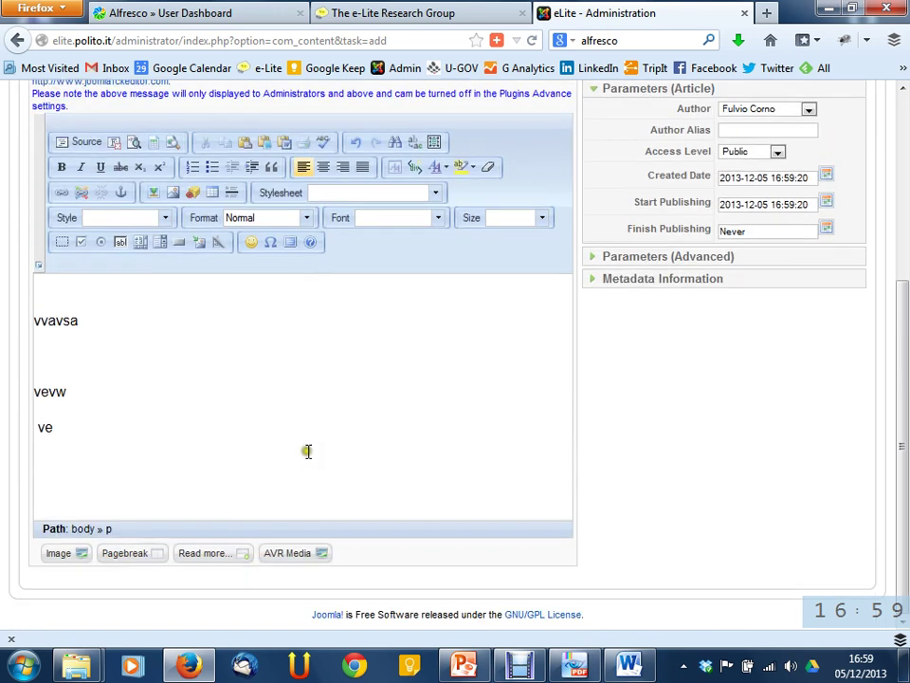
{"action": "scroll", "coordinate": [305, 451], "scroll_direction": "up", "scroll_amount": 5}
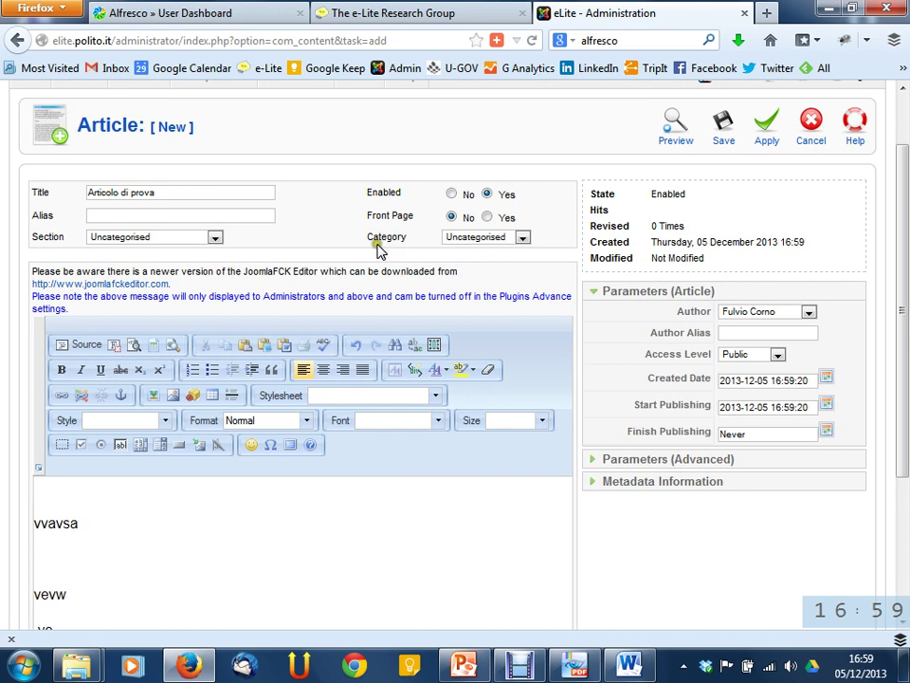
{"action": "left_click", "coordinate": [258, 497]}
{"action": "key", "text": "ctrl+a"}
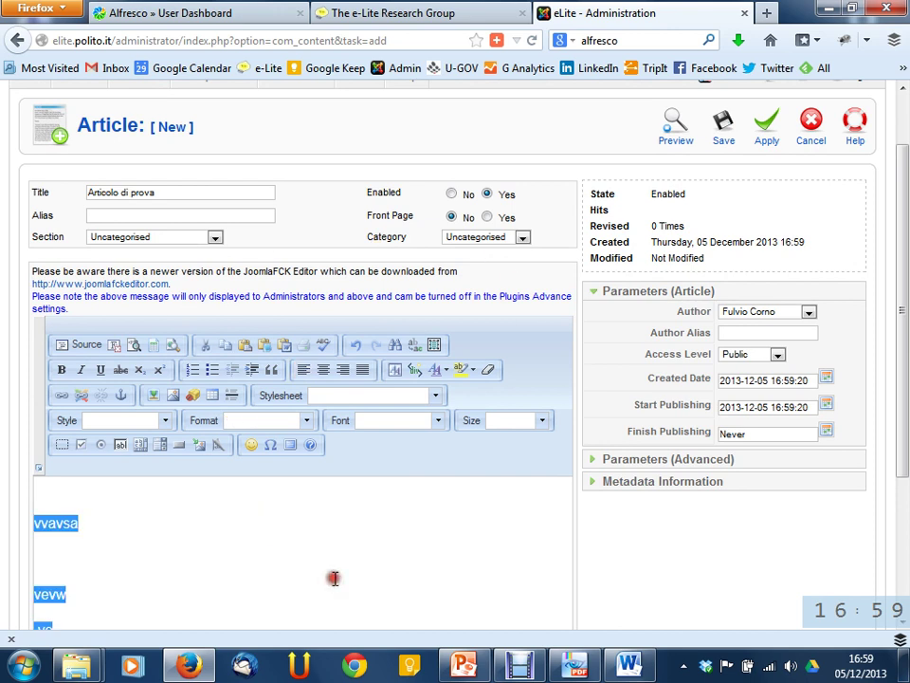
{"action": "left_click", "coordinate": [333, 578]}
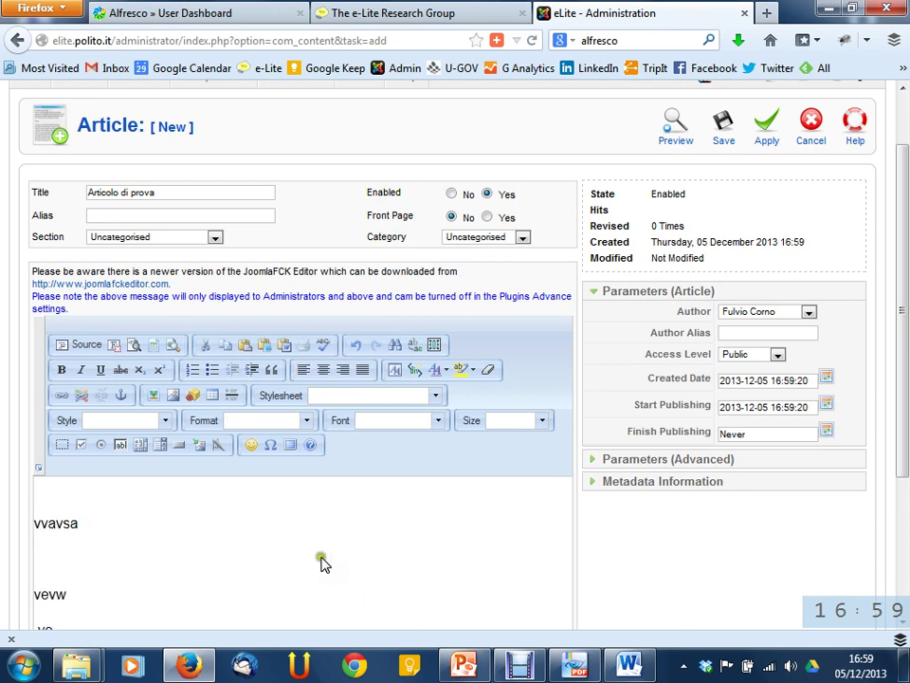
Assign the article to the Projects section and the Projects category
{"action": "left_click", "coordinate": [50, 239]}
{"action": "left_click", "coordinate": [122, 238]}
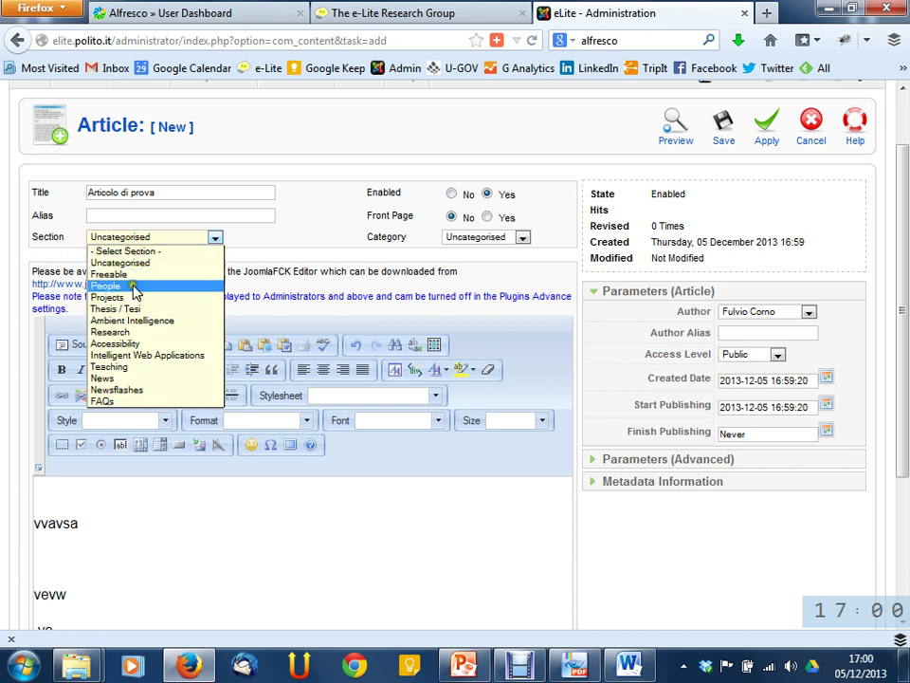
{"action": "left_click", "coordinate": [130, 297]}
{"action": "left_click", "coordinate": [502, 238]}
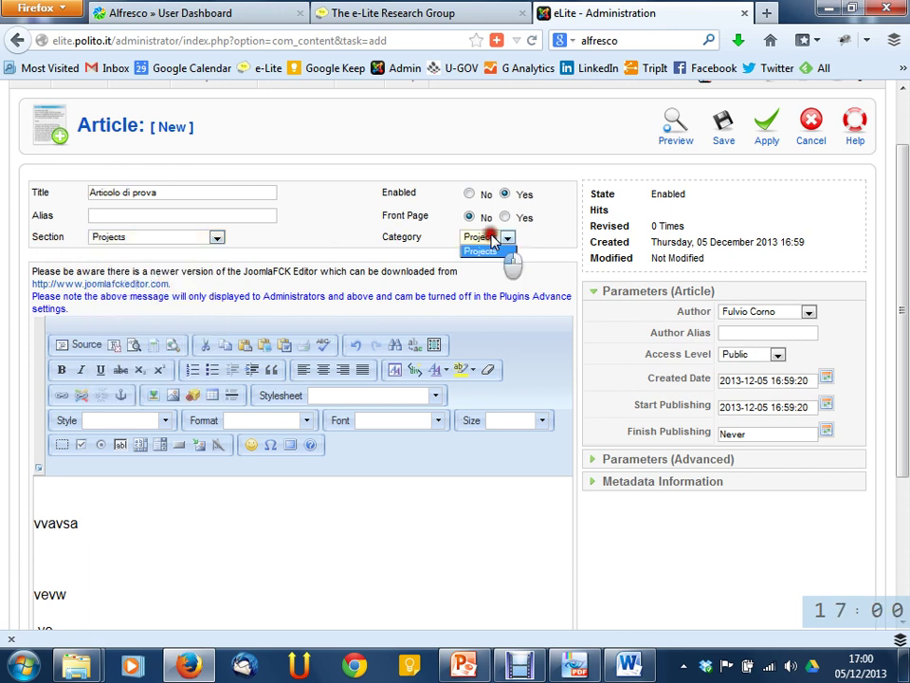
{"action": "left_click", "coordinate": [489, 254]}
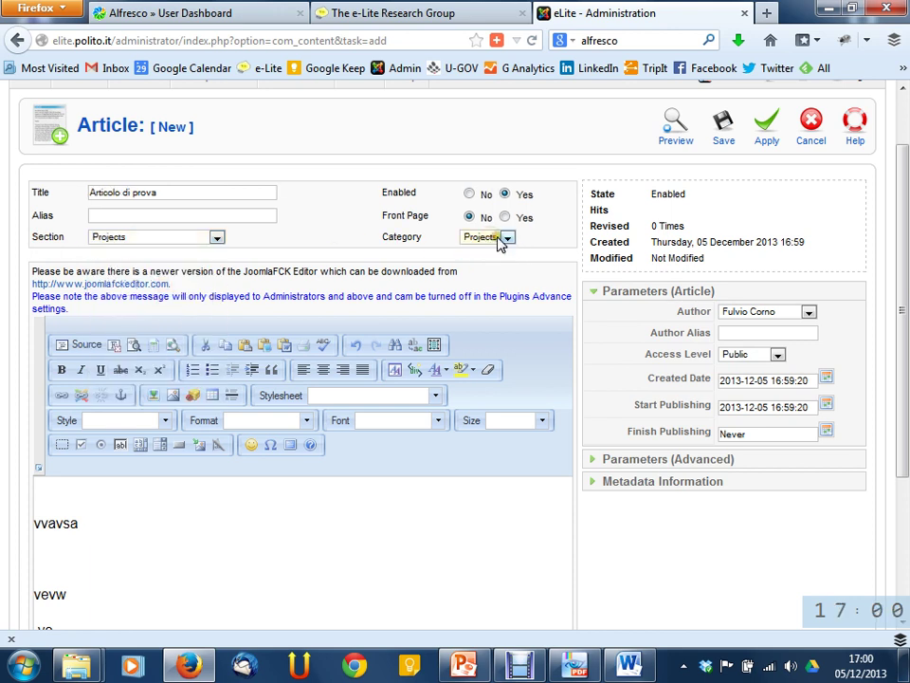
Set the article's section to Teaching and look through the categories available for it
{"action": "left_click", "coordinate": [210, 243]}
{"action": "left_click", "coordinate": [180, 366]}
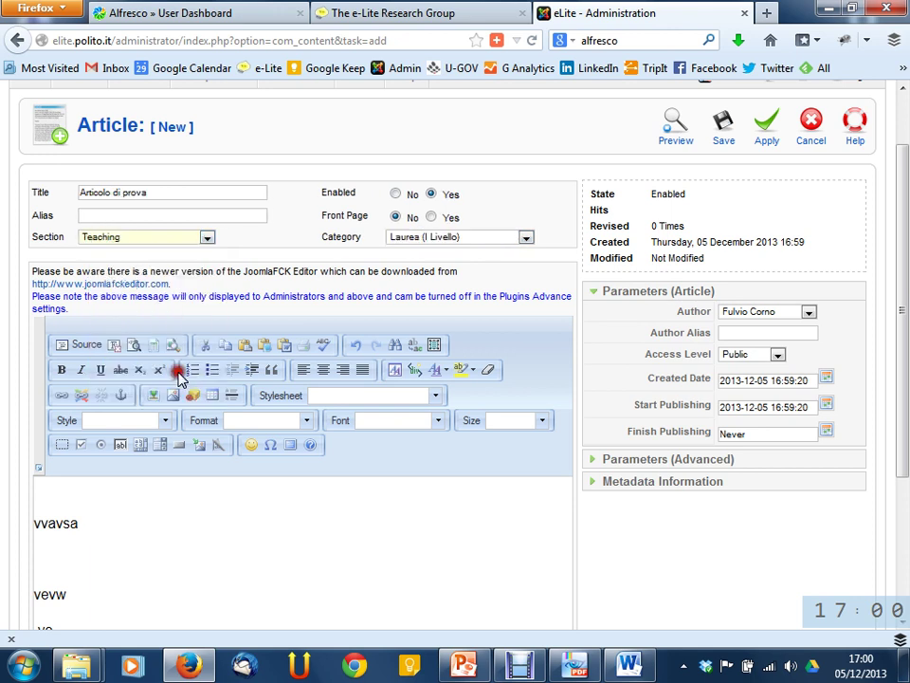
{"action": "left_click", "coordinate": [421, 243]}
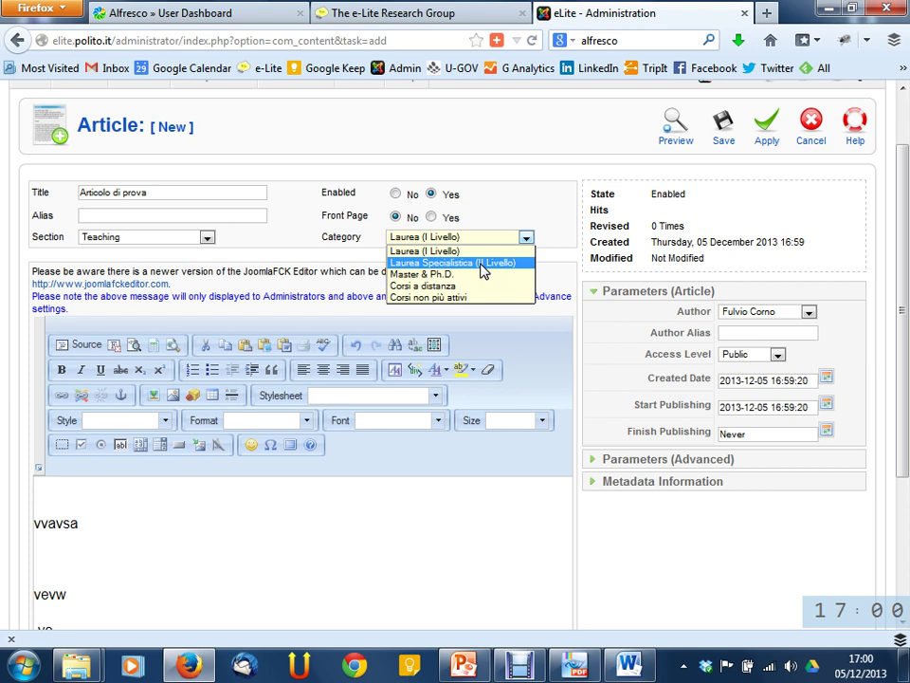
{"action": "left_click", "coordinate": [687, 565]}
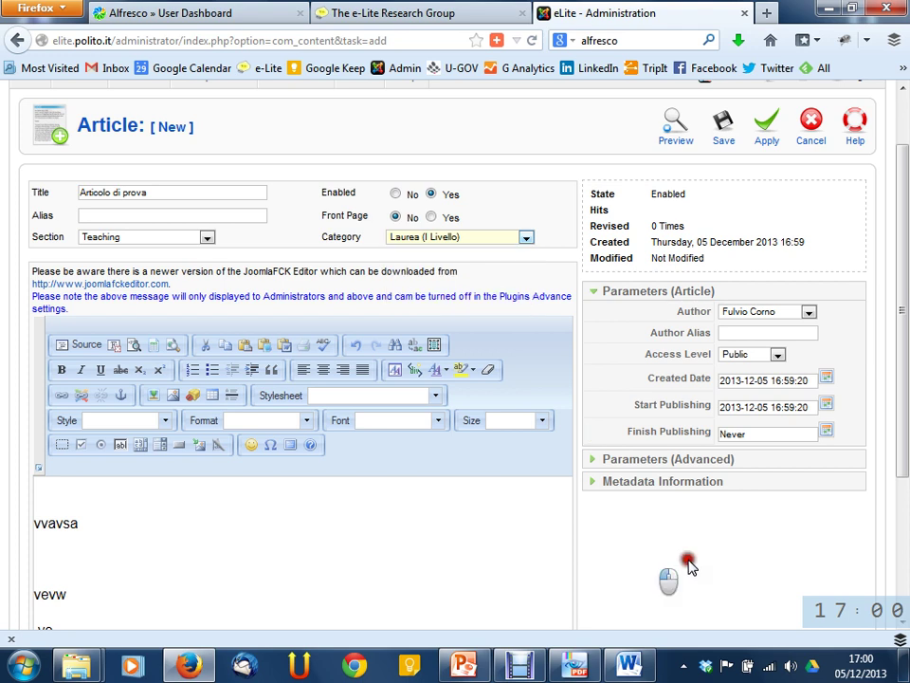
Examine the article's author choices, access levels and publishing dates, and expand its metadata information
{"action": "left_click", "coordinate": [787, 312]}
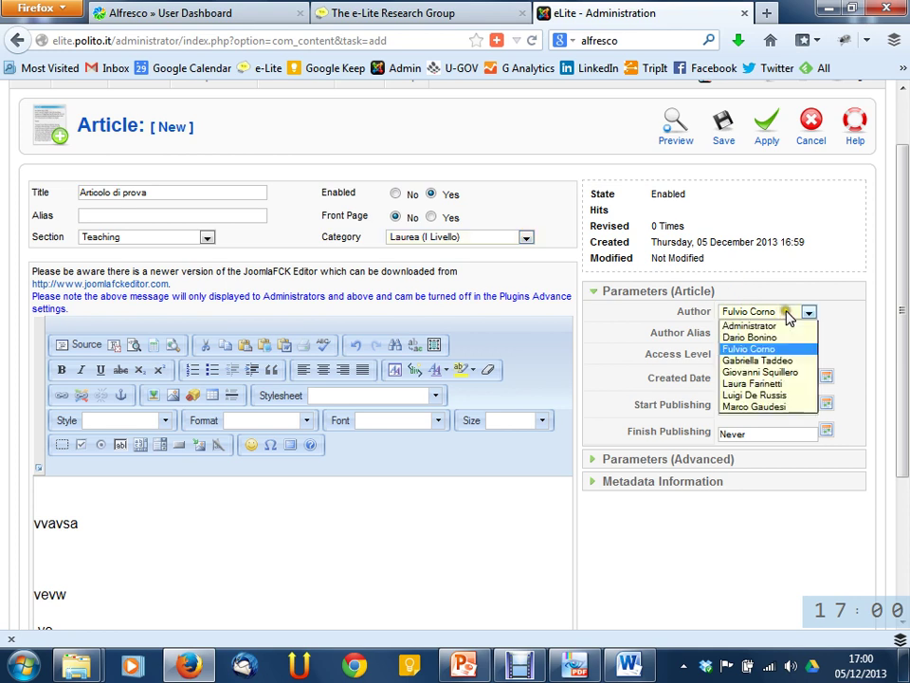
{"action": "left_click", "coordinate": [787, 313]}
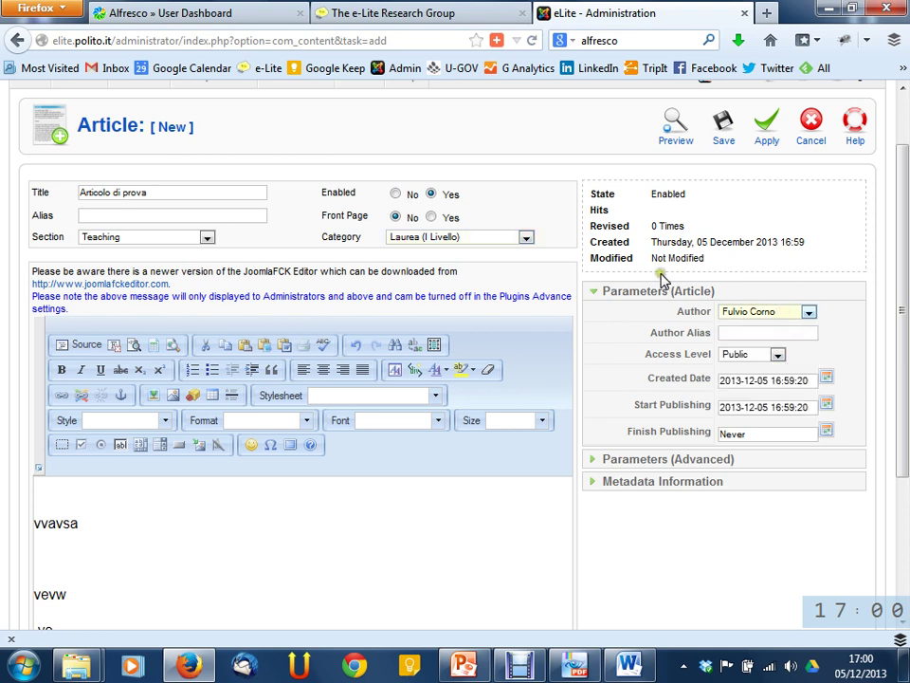
{"action": "left_click", "coordinate": [776, 354]}
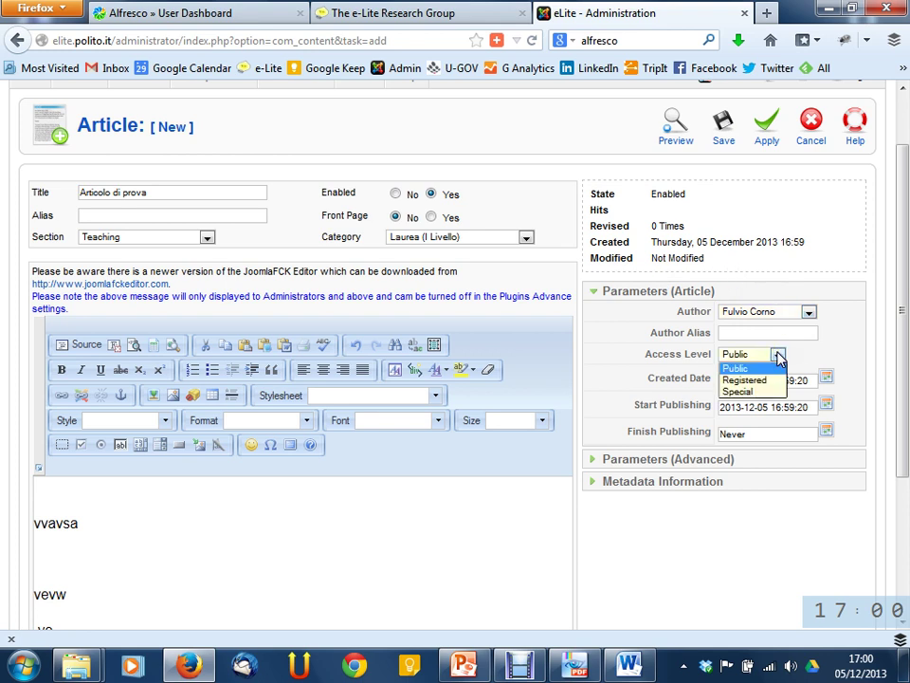
{"action": "left_click", "coordinate": [777, 355]}
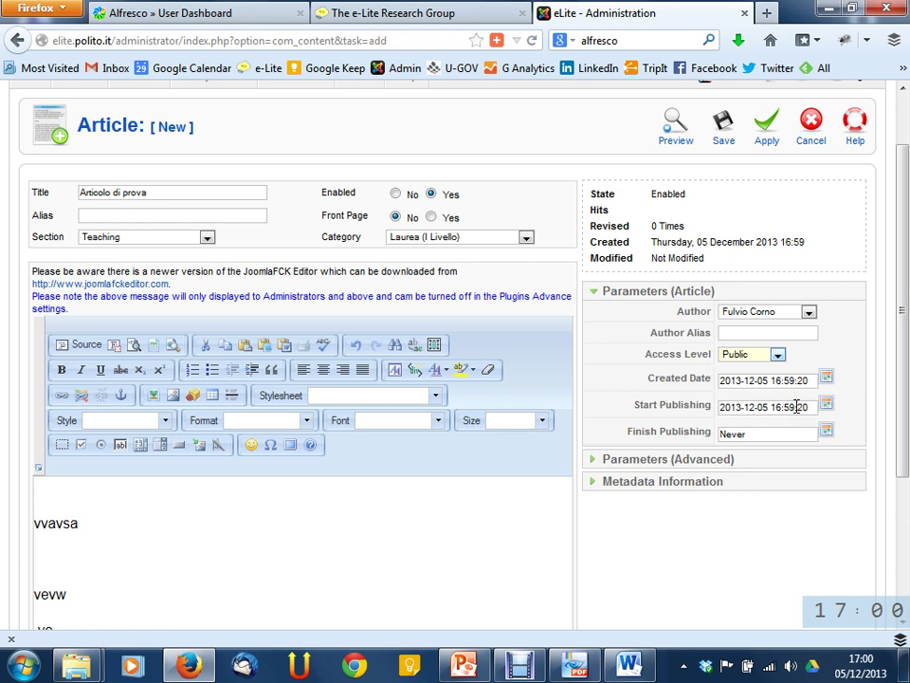
{"action": "left_click", "coordinate": [755, 434]}
{"action": "scroll", "coordinate": [664, 407], "scroll_direction": "down", "scroll_amount": 2}
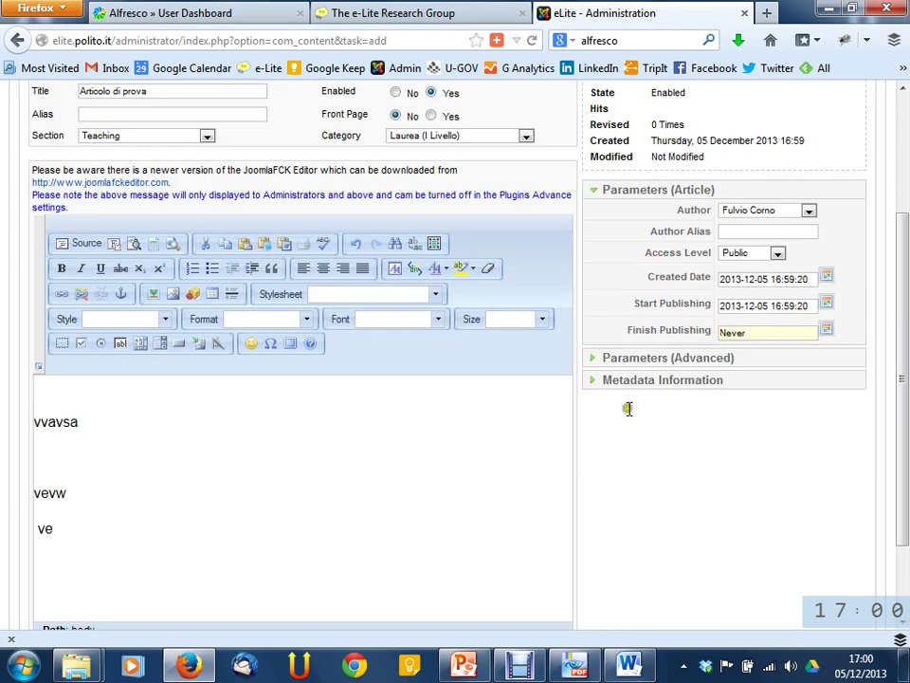
{"action": "left_click", "coordinate": [584, 383]}
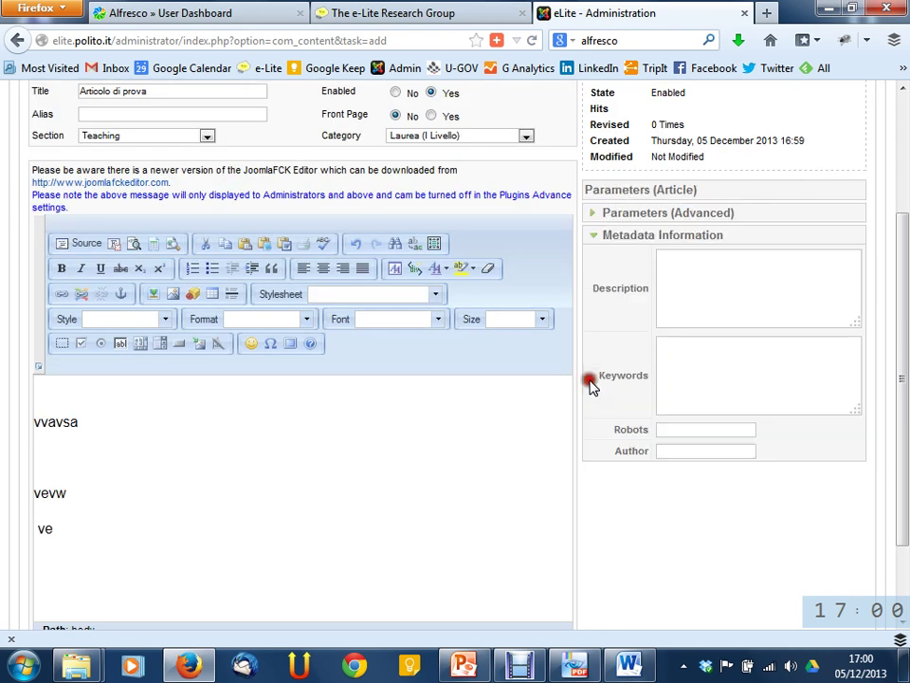
Examine the new article's metadata fields and advanced parameters, and cancel the article without saving it
{"action": "left_click", "coordinate": [715, 281]}
{"action": "left_click", "coordinate": [733, 361]}
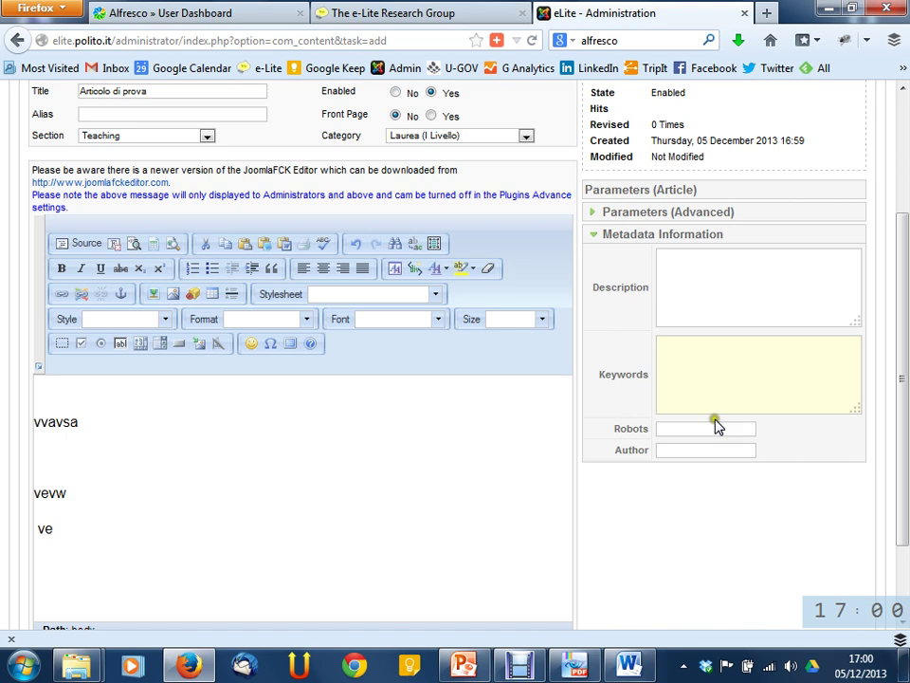
{"action": "scroll", "coordinate": [691, 396], "scroll_direction": "up", "scroll_amount": 2}
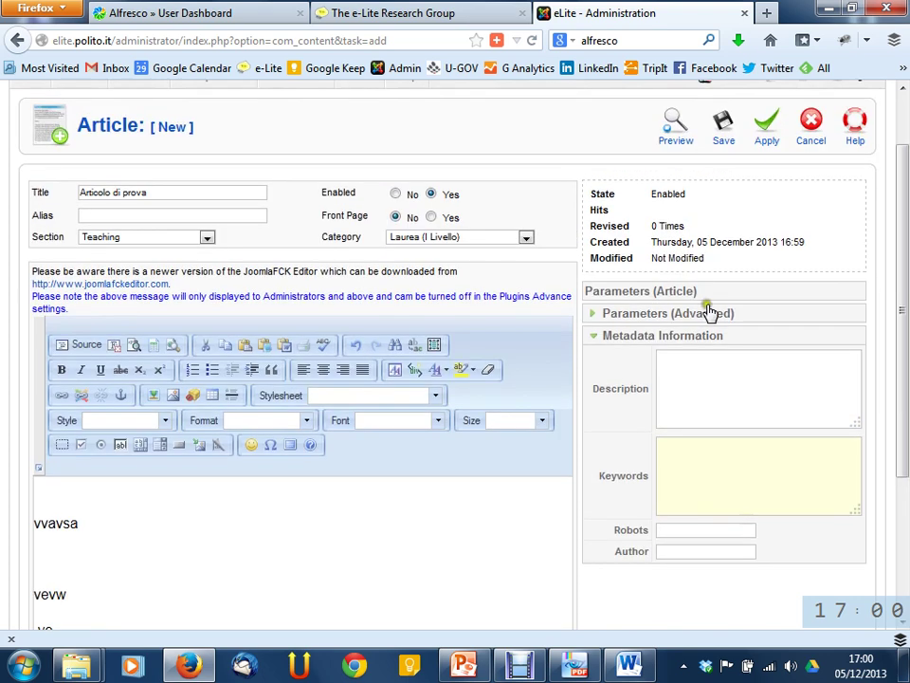
{"action": "left_click", "coordinate": [709, 313]}
{"action": "scroll", "coordinate": [831, 386], "scroll_direction": "down", "scroll_amount": 4}
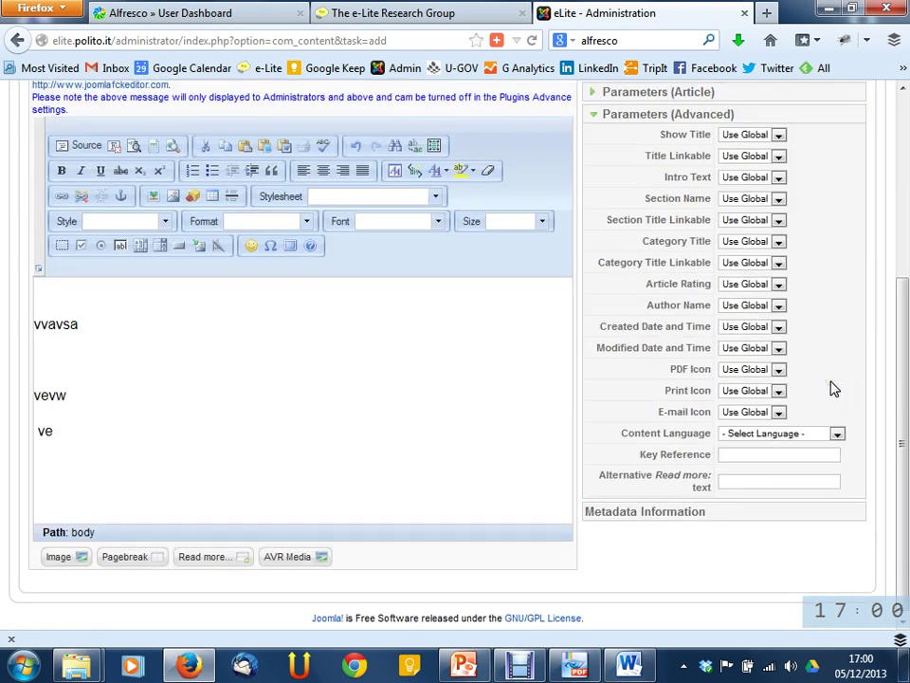
{"action": "scroll", "coordinate": [843, 397], "scroll_direction": "up", "scroll_amount": 4}
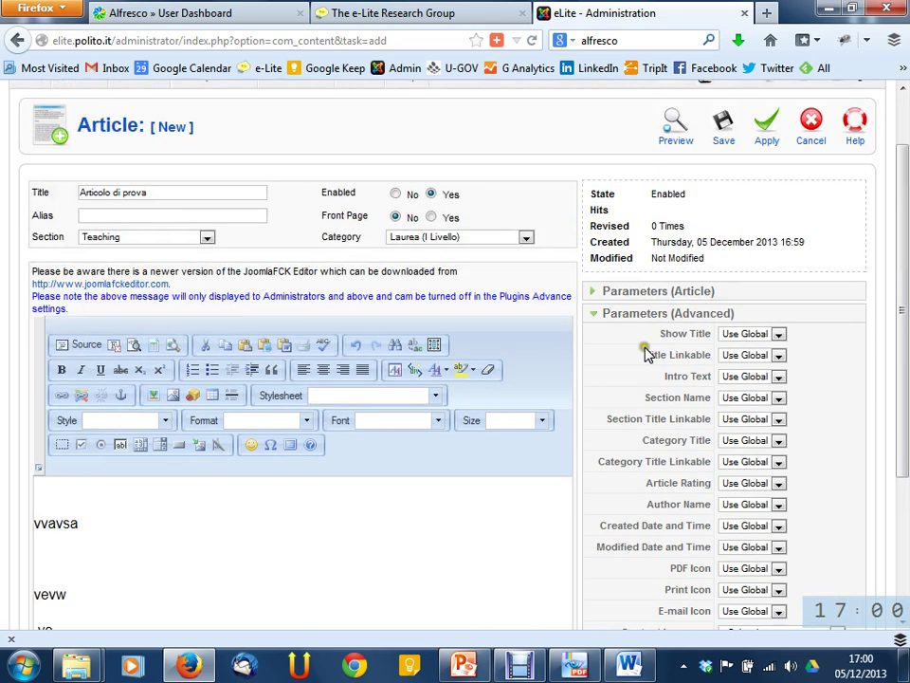
{"action": "left_click", "coordinate": [641, 315]}
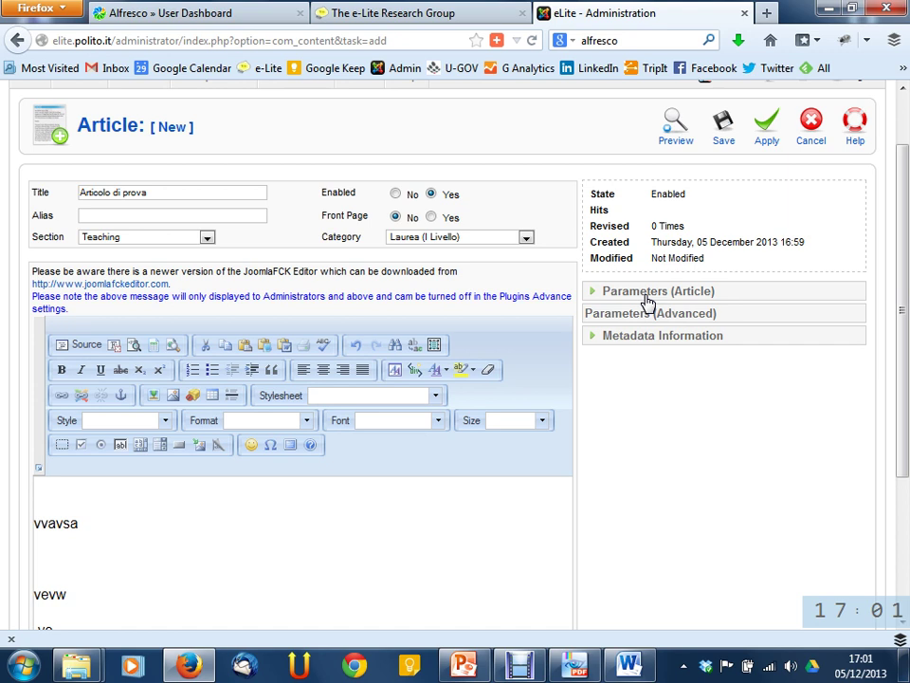
{"action": "left_click", "coordinate": [811, 118]}
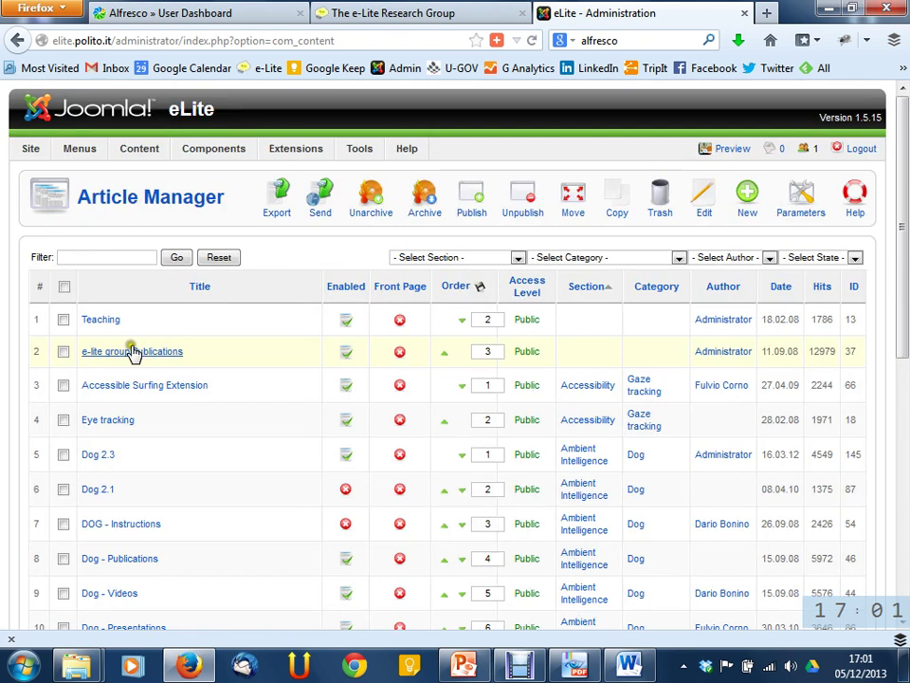
Filter the article list by "02cix" and open "02CIX - Sistemi Informativi Aziendali" for editing
{"action": "left_click", "coordinate": [133, 257]}
{"action": "left_click", "coordinate": [134, 257]}
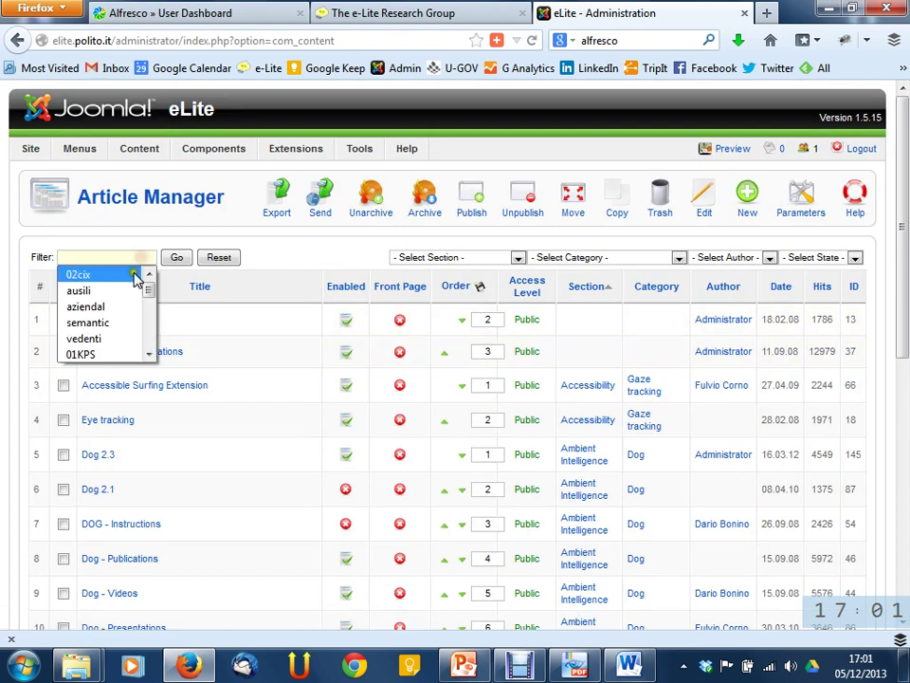
{"action": "left_click", "coordinate": [133, 276]}
{"action": "left_click", "coordinate": [176, 257]}
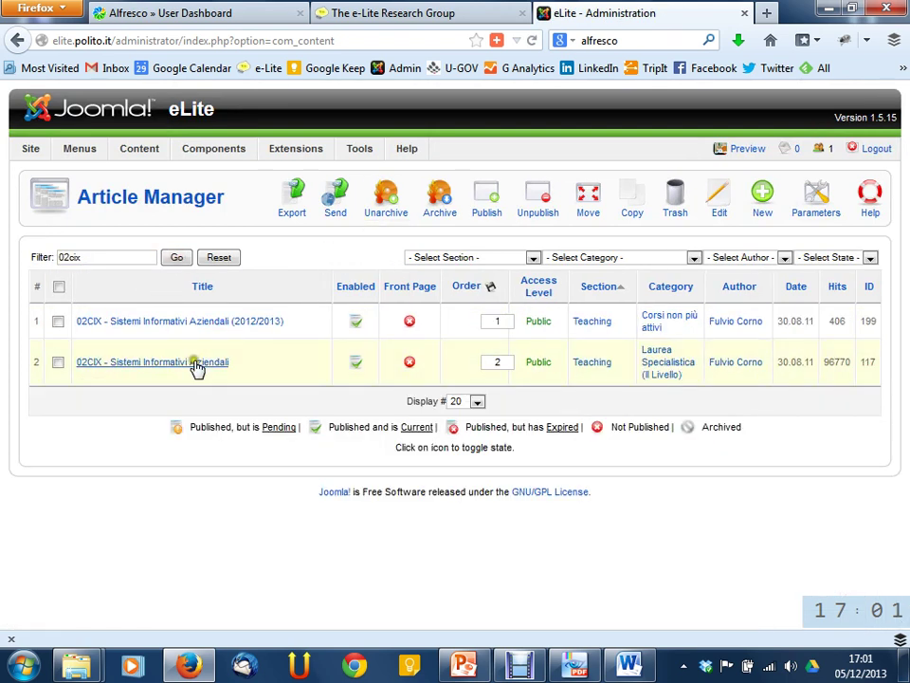
{"action": "left_click", "coordinate": [194, 368]}
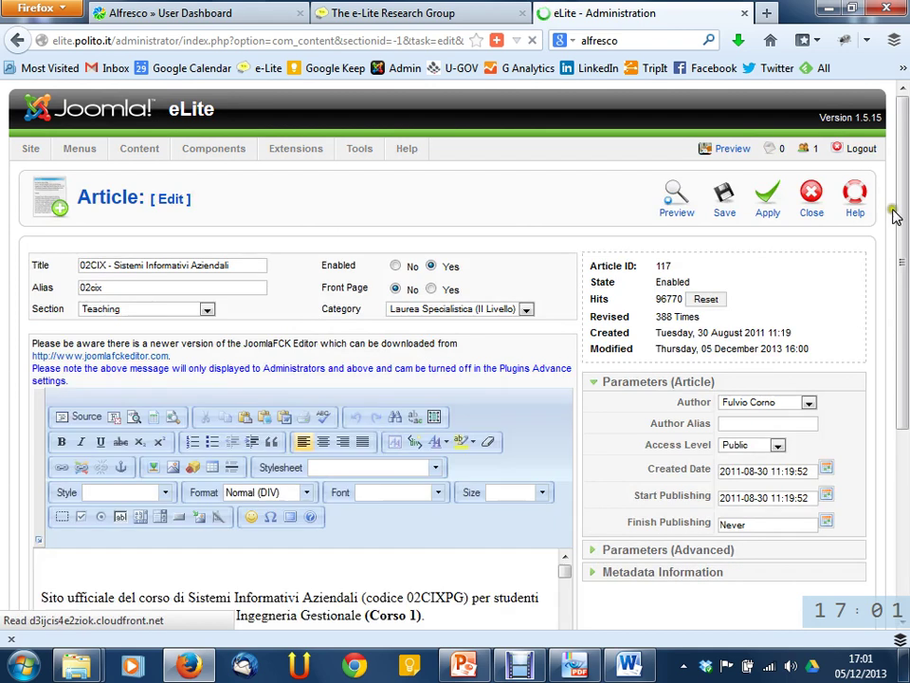
Read through the article body, from the course introduction and skills to acquire down to the course material links
{"action": "scroll", "coordinate": [904, 237], "scroll_direction": "down", "scroll_amount": 2}
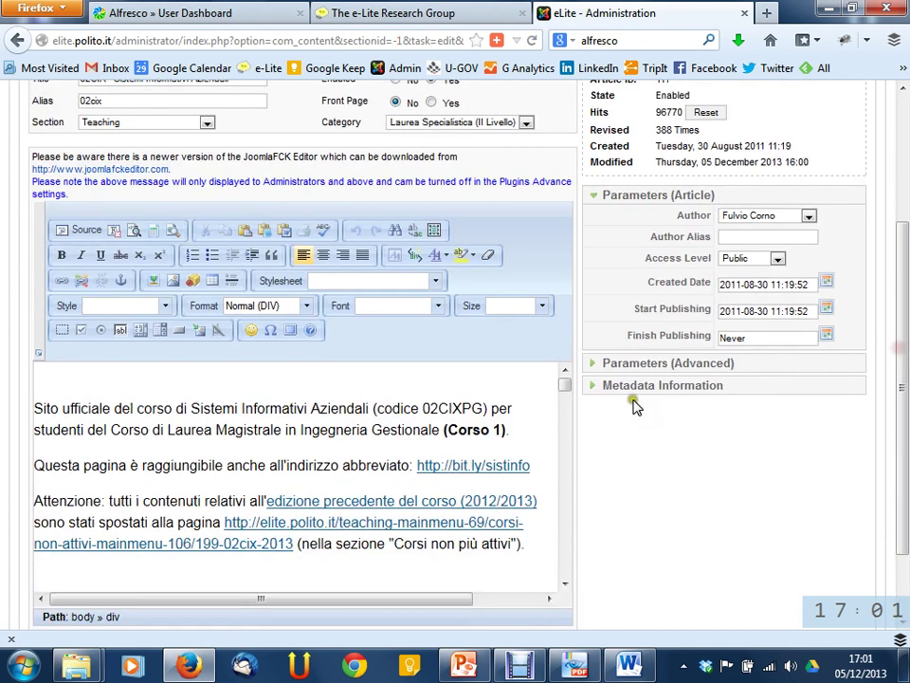
{"action": "scroll", "coordinate": [569, 426], "scroll_direction": "down", "scroll_amount": 10}
{"action": "scroll", "coordinate": [554, 453], "scroll_direction": "down", "scroll_amount": 15}
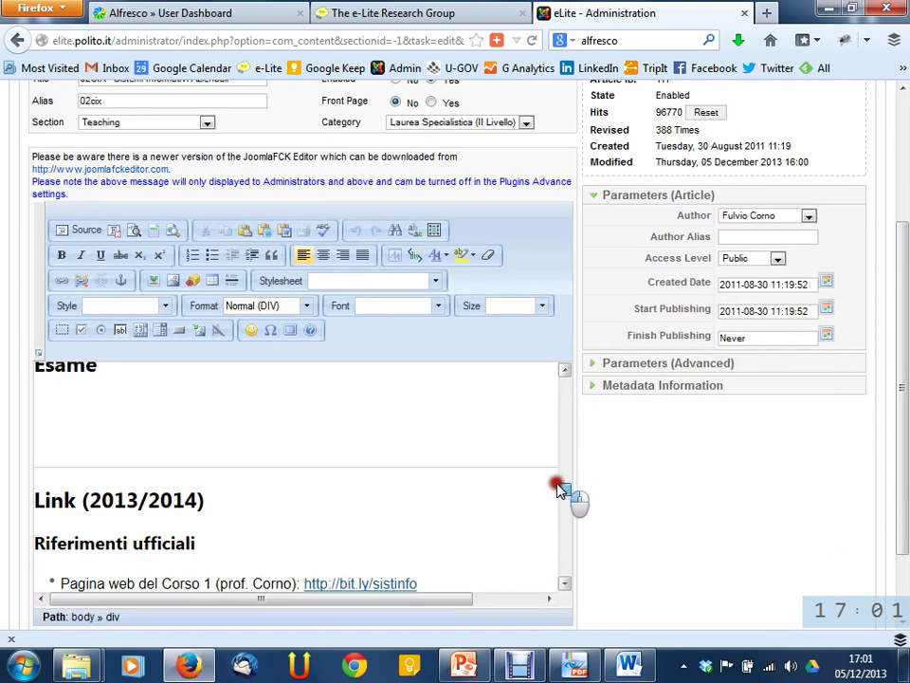
{"action": "left_click_drag", "start_coordinate": [563, 536], "coordinate": [563, 366]}
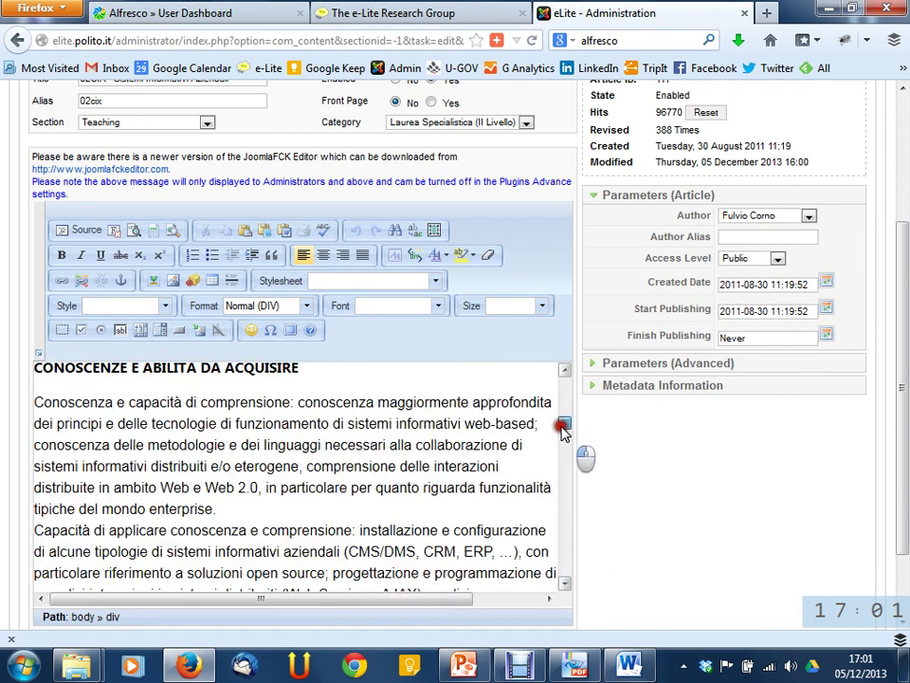
{"action": "left_click_drag", "start_coordinate": [348, 423], "coordinate": [421, 438]}
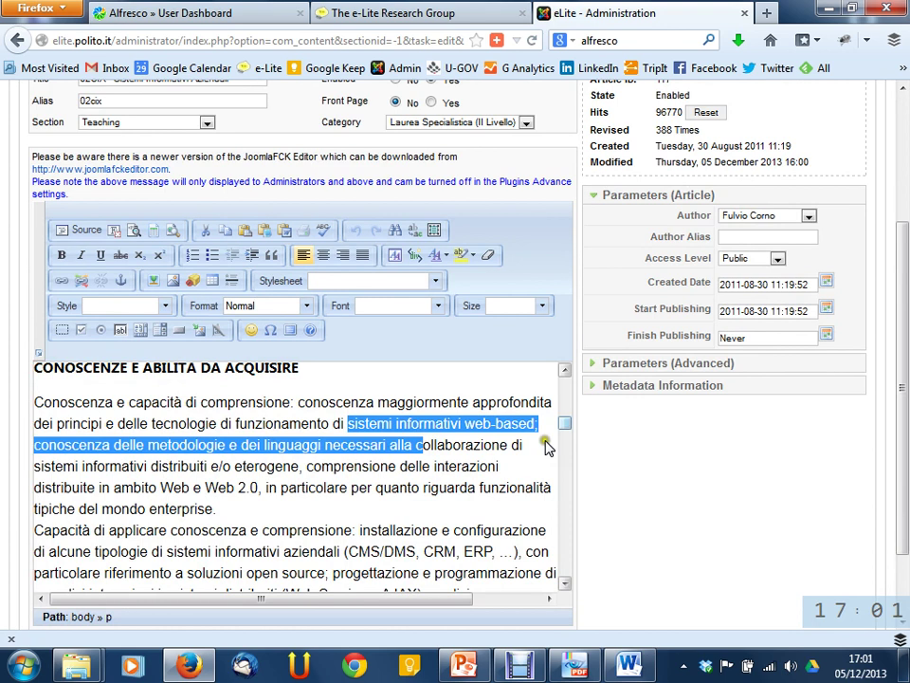
{"action": "left_click_drag", "start_coordinate": [563, 423], "coordinate": [565, 521]}
Inspect the link on "Mappa funzionale dei sistemi ECM", browse the server files in /courses/02CIX/2013-2014/, and leave the link unchanged
{"action": "triple_click", "coordinate": [260, 436]}
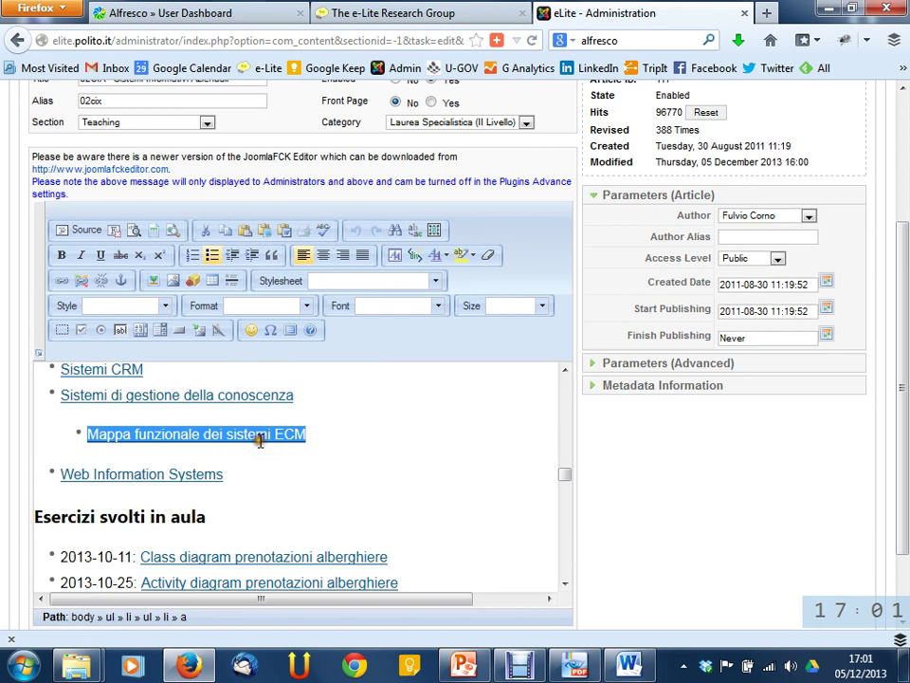
{"action": "left_click", "coordinate": [65, 280]}
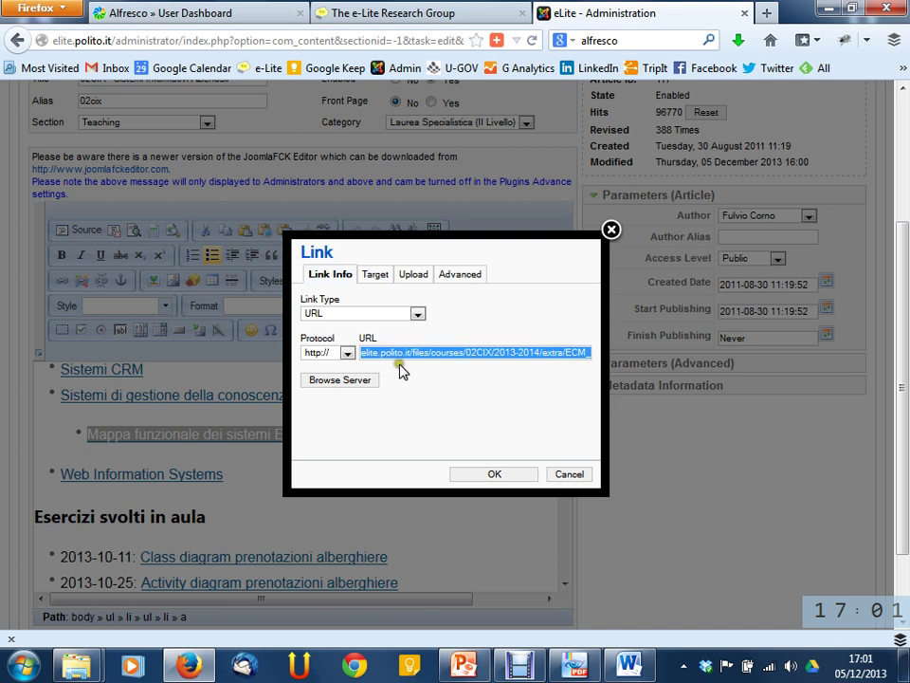
{"action": "left_click", "coordinate": [351, 381]}
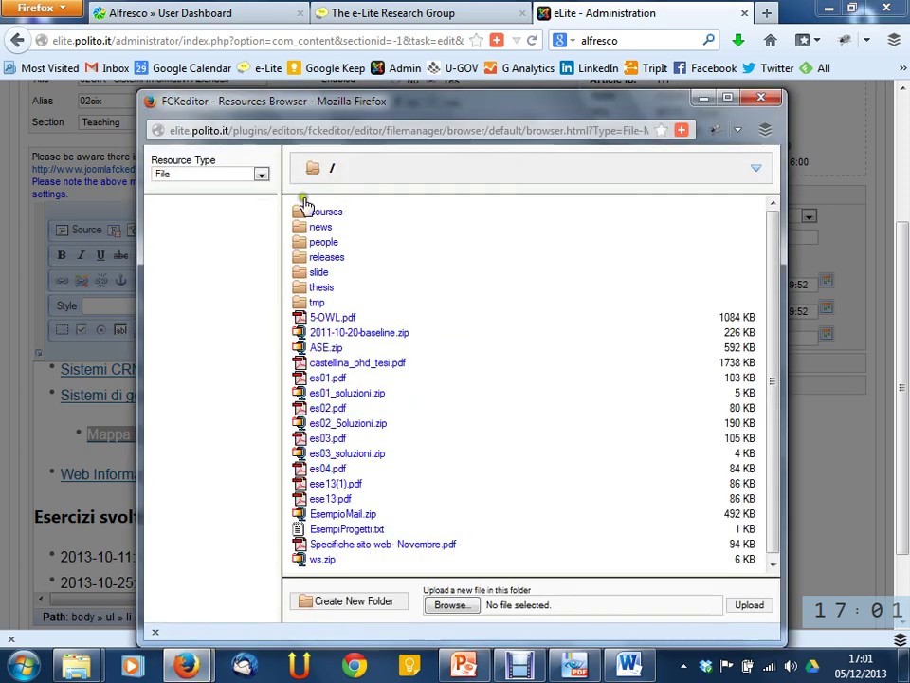
{"action": "left_click", "coordinate": [300, 214]}
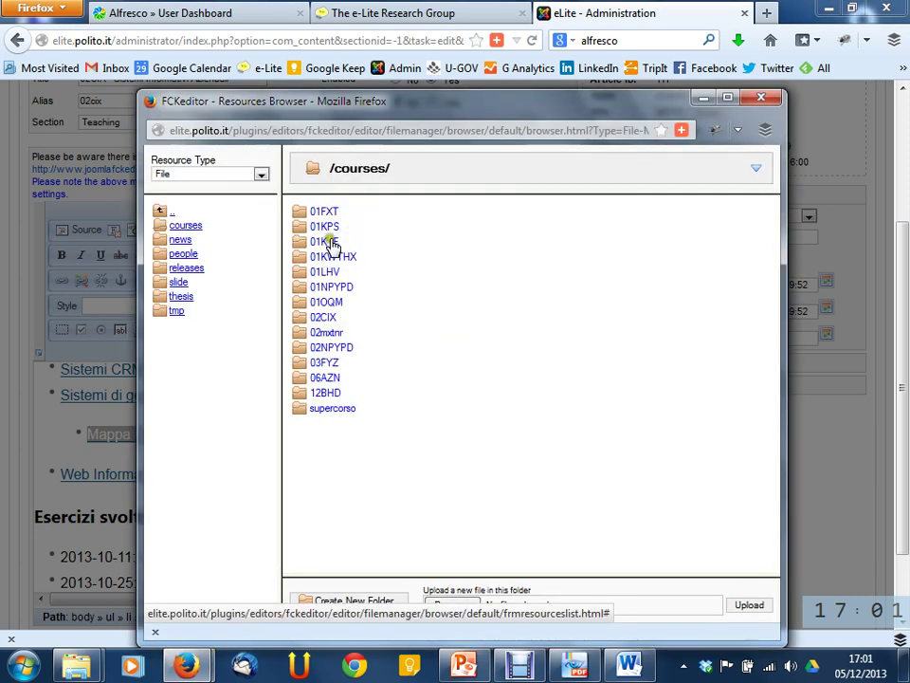
{"action": "left_click", "coordinate": [333, 319]}
{"action": "left_click", "coordinate": [322, 231]}
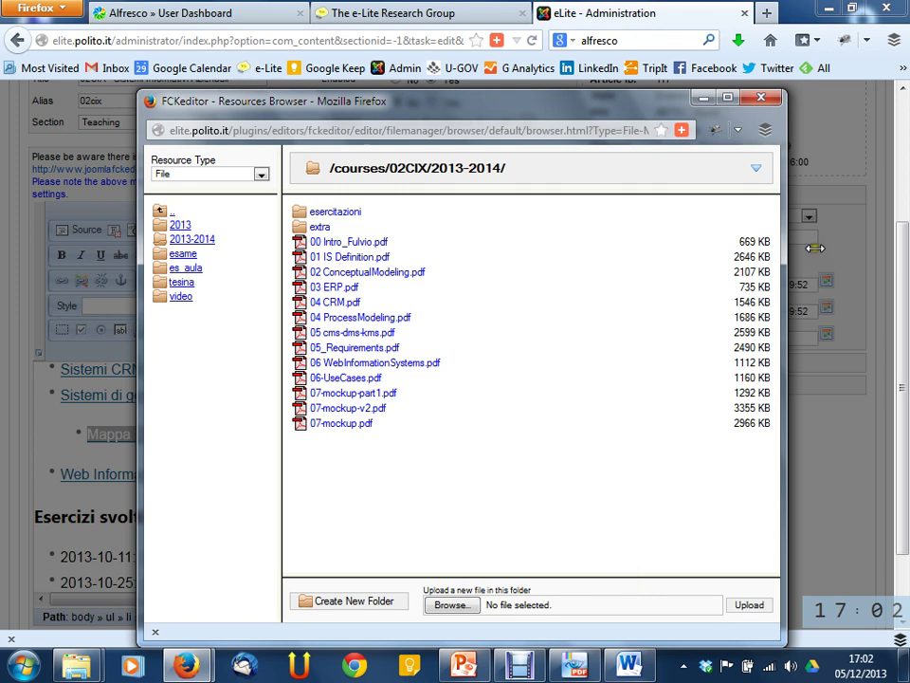
{"action": "left_click", "coordinate": [760, 97]}
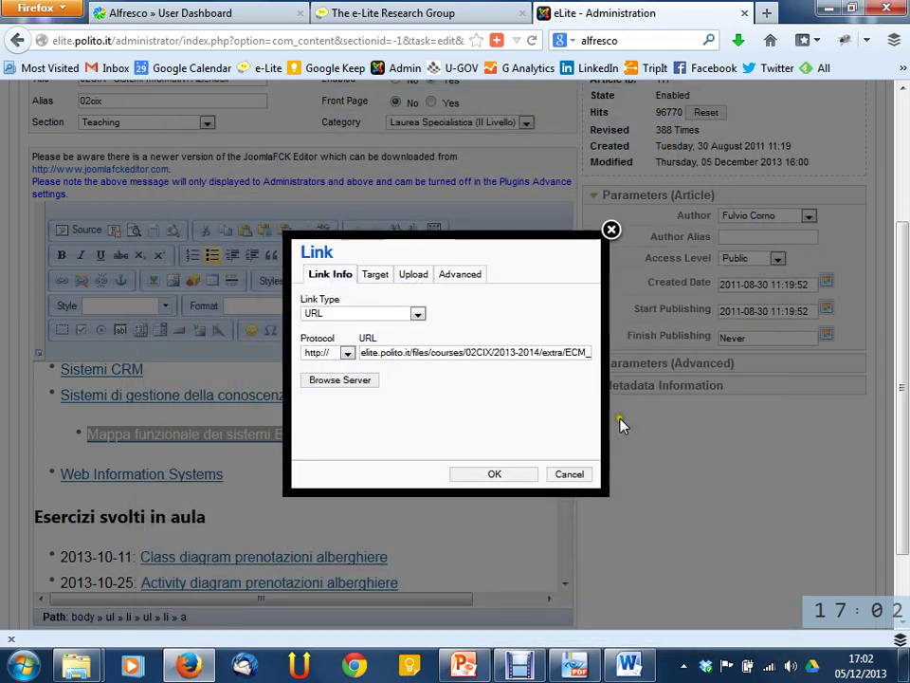
{"action": "left_click", "coordinate": [571, 473]}
Close the 02CIX article without saving and return to the Control Panel
{"action": "scroll", "coordinate": [587, 436], "scroll_direction": "up", "scroll_amount": 4}
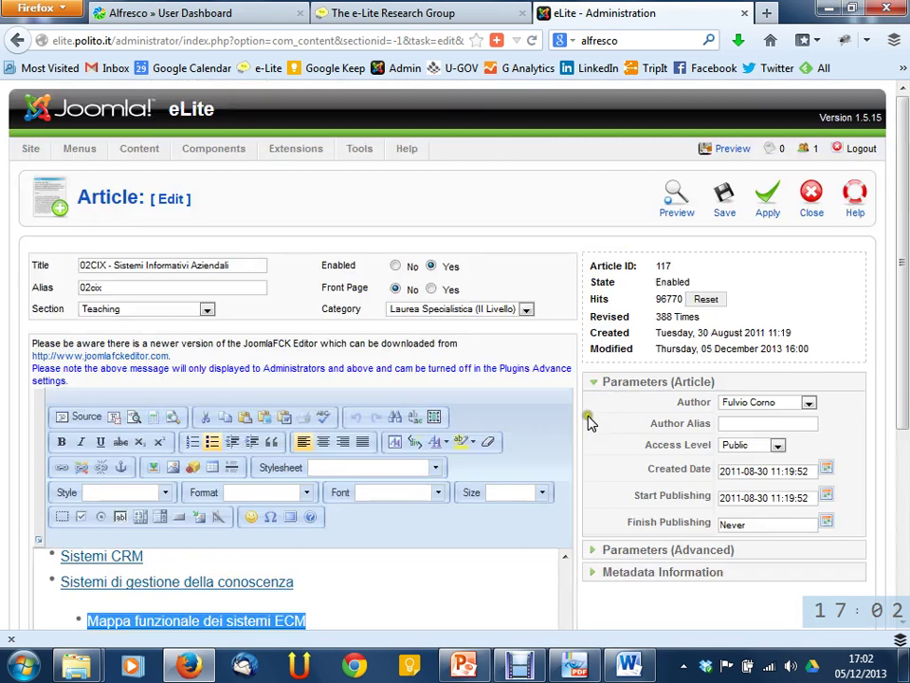
{"action": "left_click", "coordinate": [817, 202]}
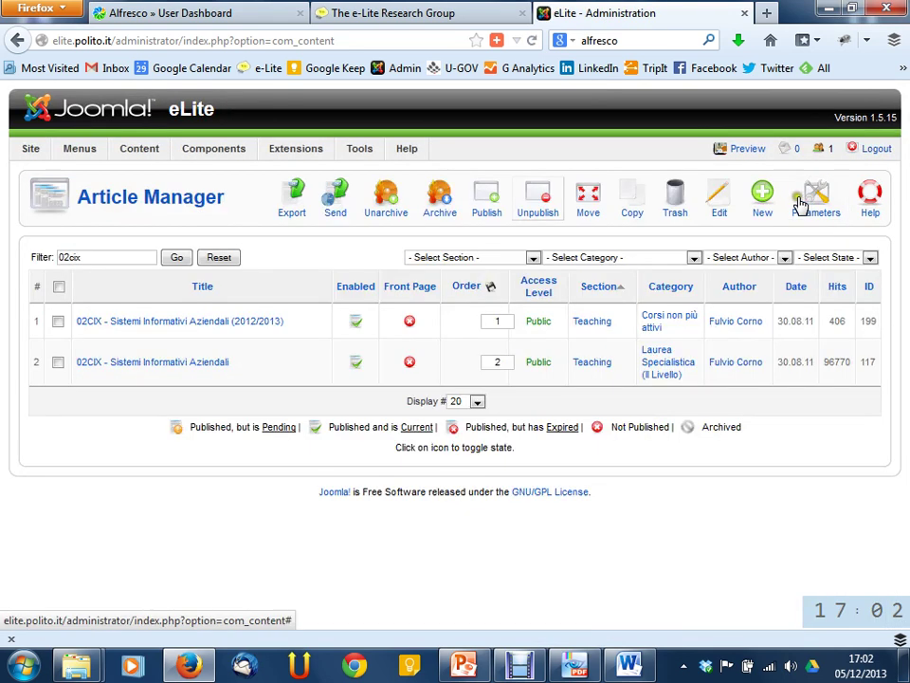
{"action": "mouse_move", "coordinate": [37, 146]}
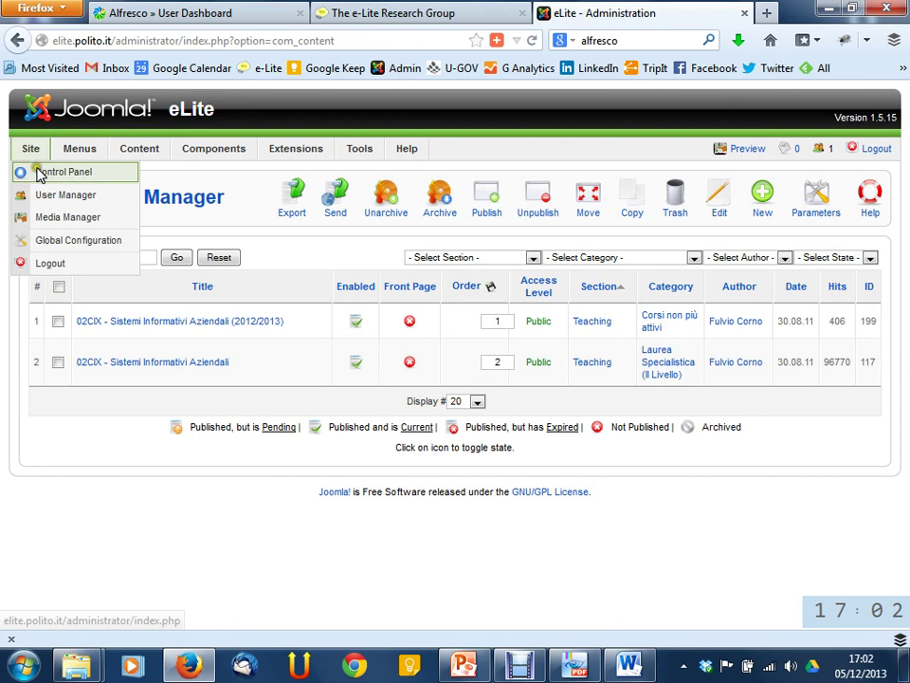
{"action": "left_click", "coordinate": [38, 172]}
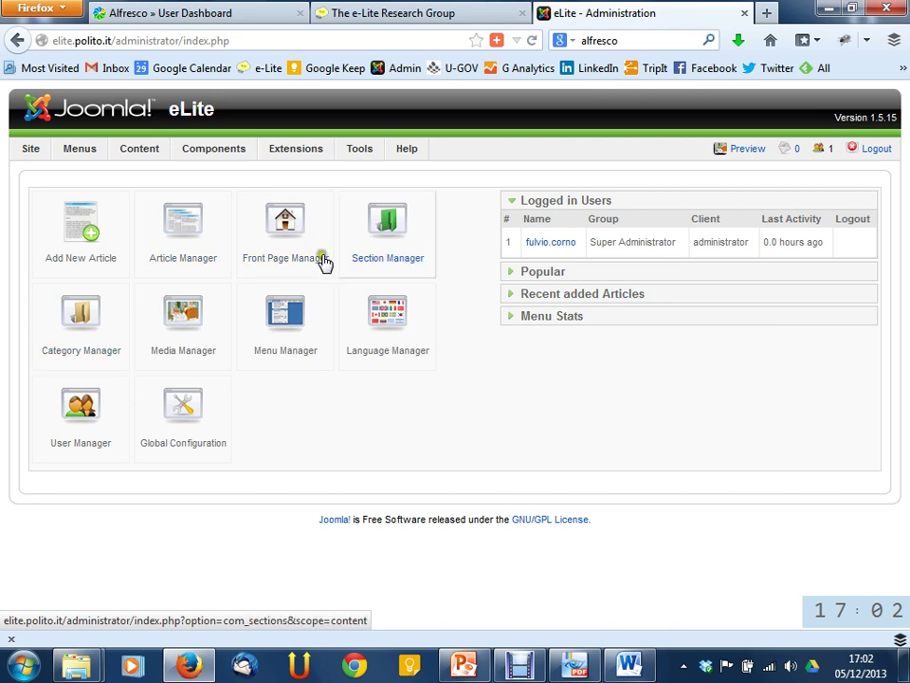
Look through the site's sections in the Section Manager and return to the Control Panel
{"action": "left_click", "coordinate": [386, 238]}
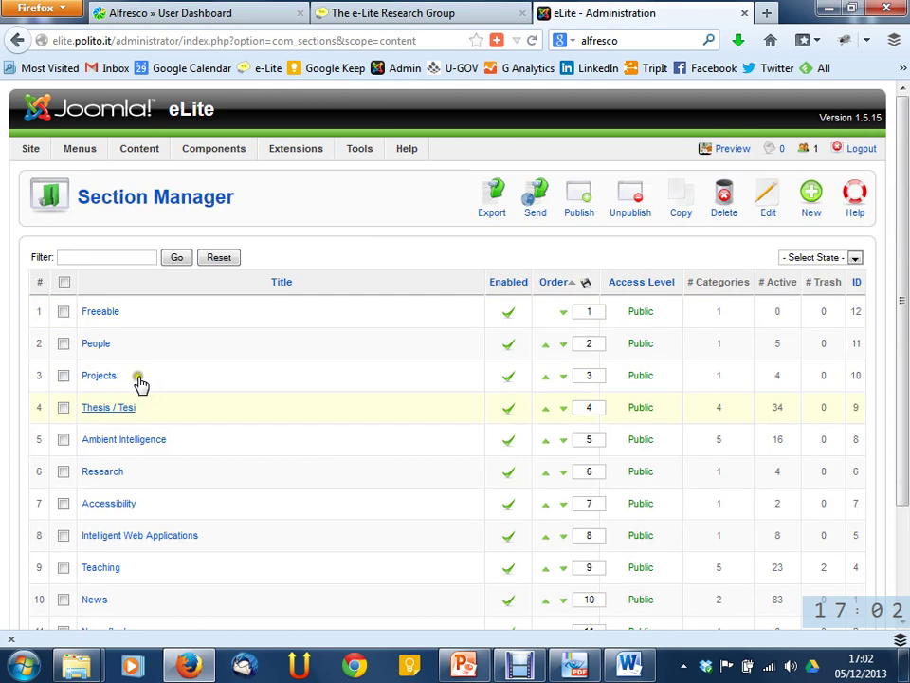
{"action": "scroll", "coordinate": [133, 474], "scroll_direction": "down", "scroll_amount": 3}
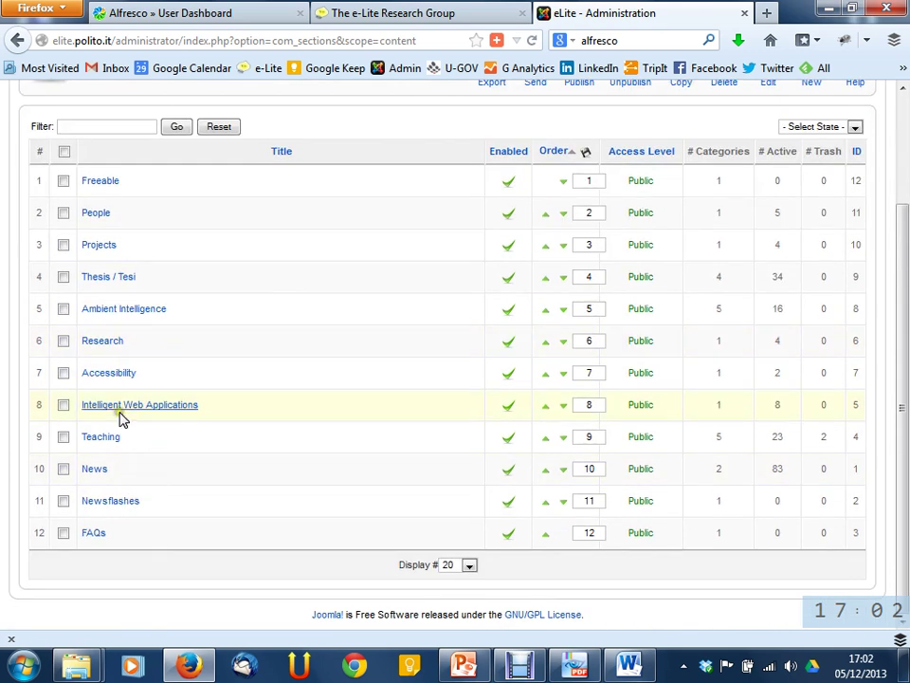
{"action": "scroll", "coordinate": [495, 368], "scroll_direction": "up", "scroll_amount": 3}
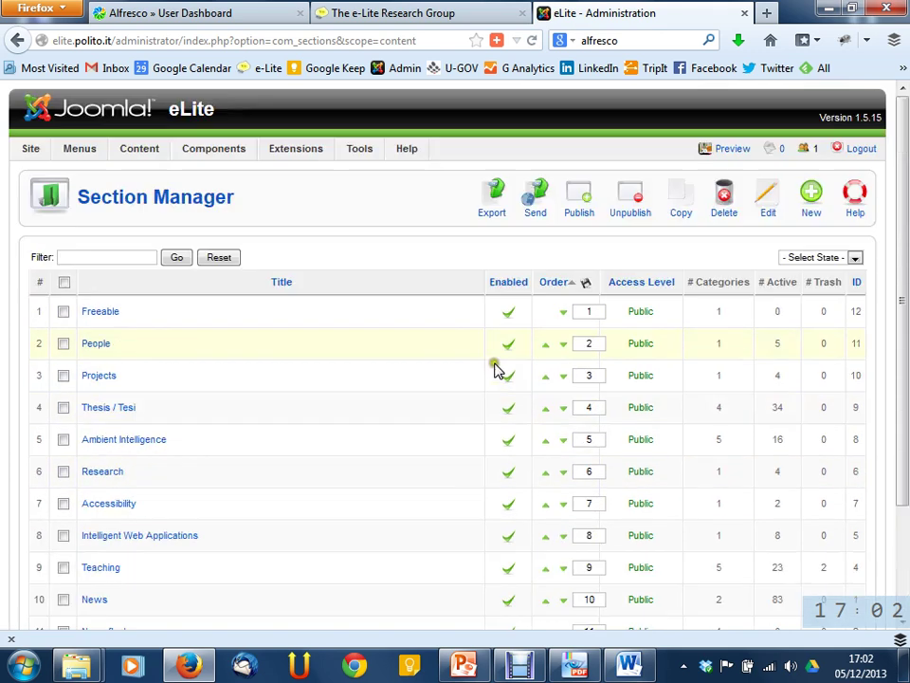
{"action": "mouse_move", "coordinate": [28, 148]}
{"action": "left_click", "coordinate": [38, 183]}
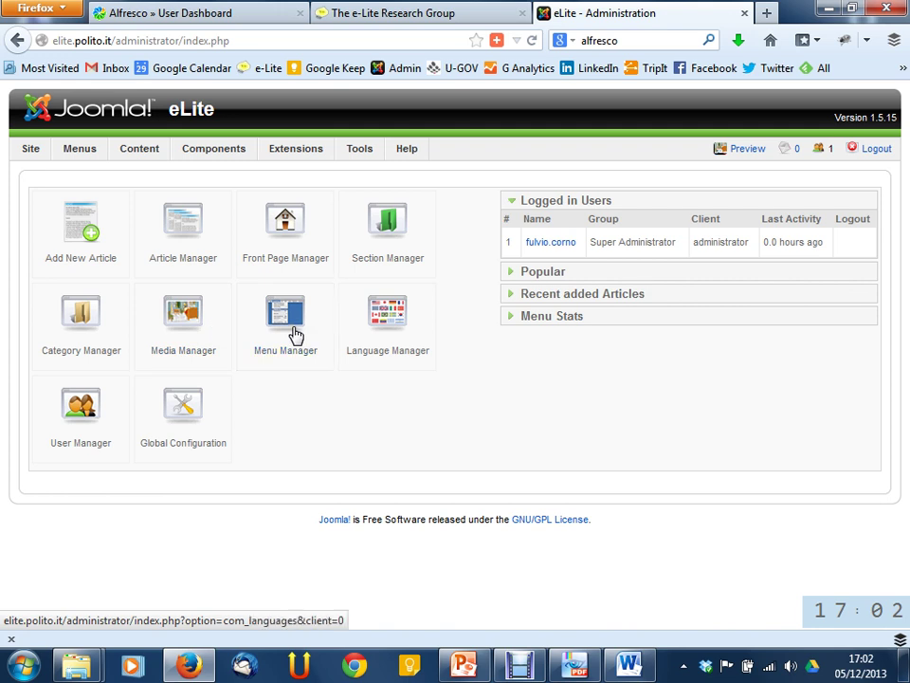
Look over the menus and modules on the public e-Lite home page, and return to the Joomla administration
{"action": "left_click", "coordinate": [390, 13]}
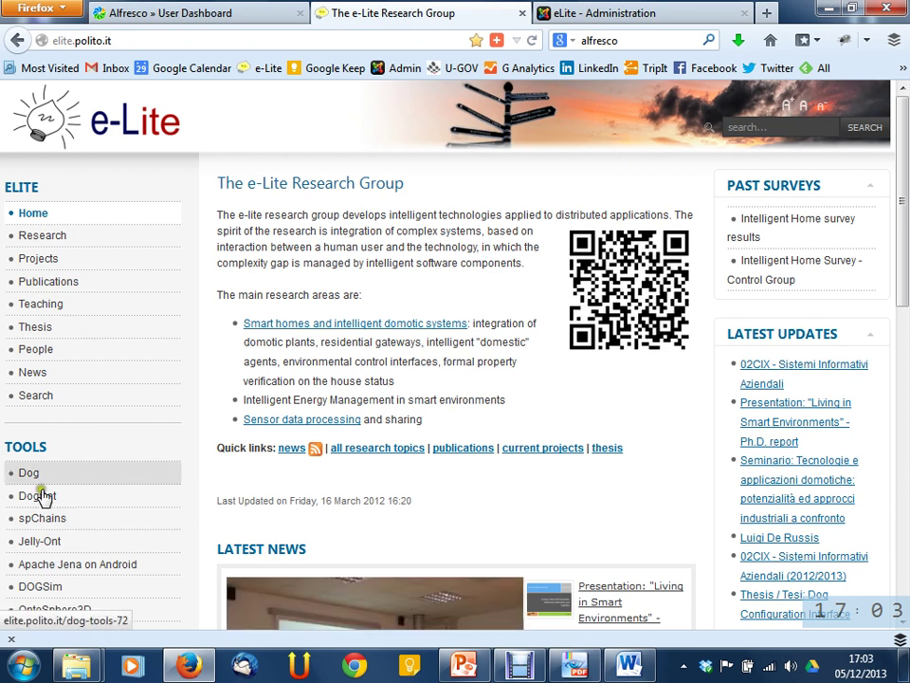
{"action": "scroll", "coordinate": [41, 491], "scroll_direction": "down", "scroll_amount": 5}
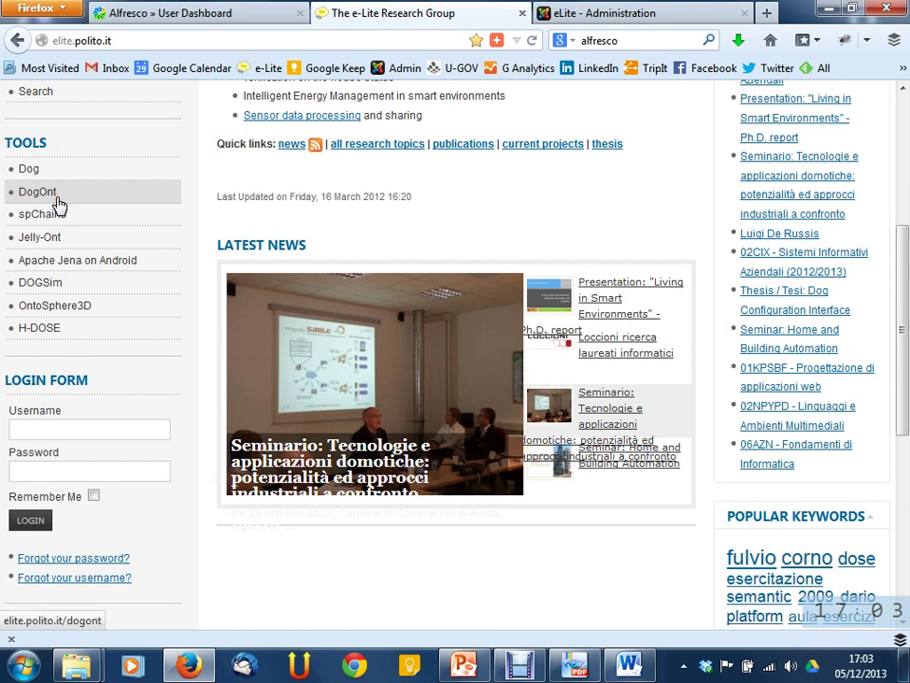
{"action": "left_click", "coordinate": [574, 11]}
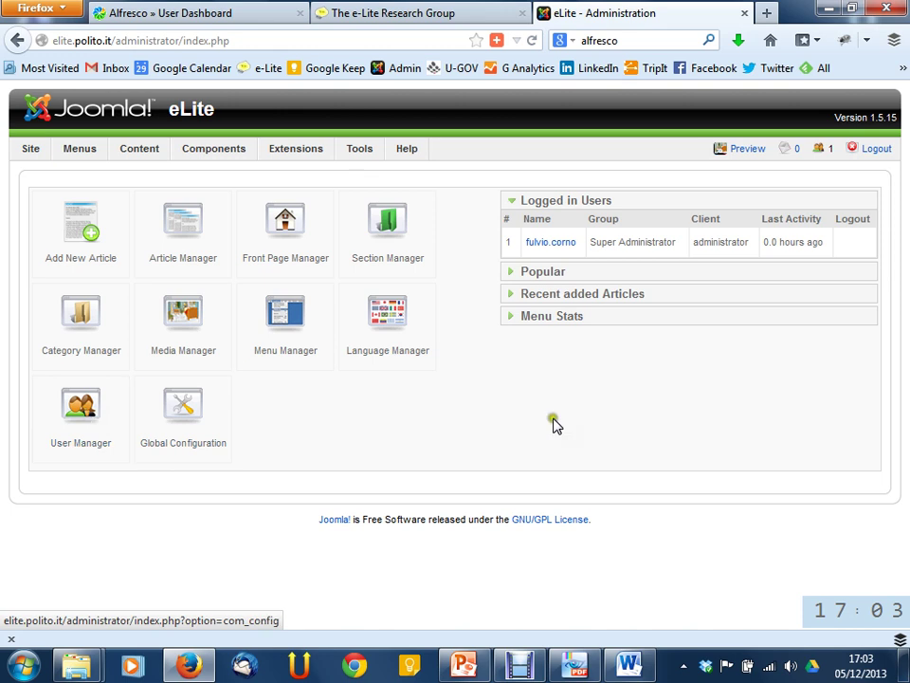
Look through the installed Joomla components and switch to the Alfresco user dashboard
{"action": "mouse_move", "coordinate": [330, 157]}
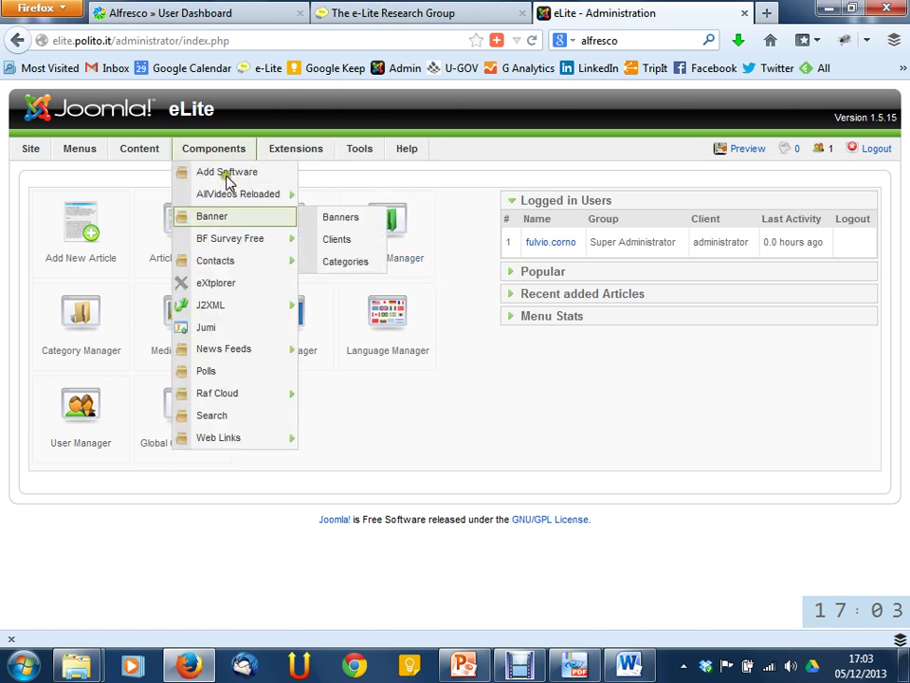
{"action": "left_click", "coordinate": [398, 417]}
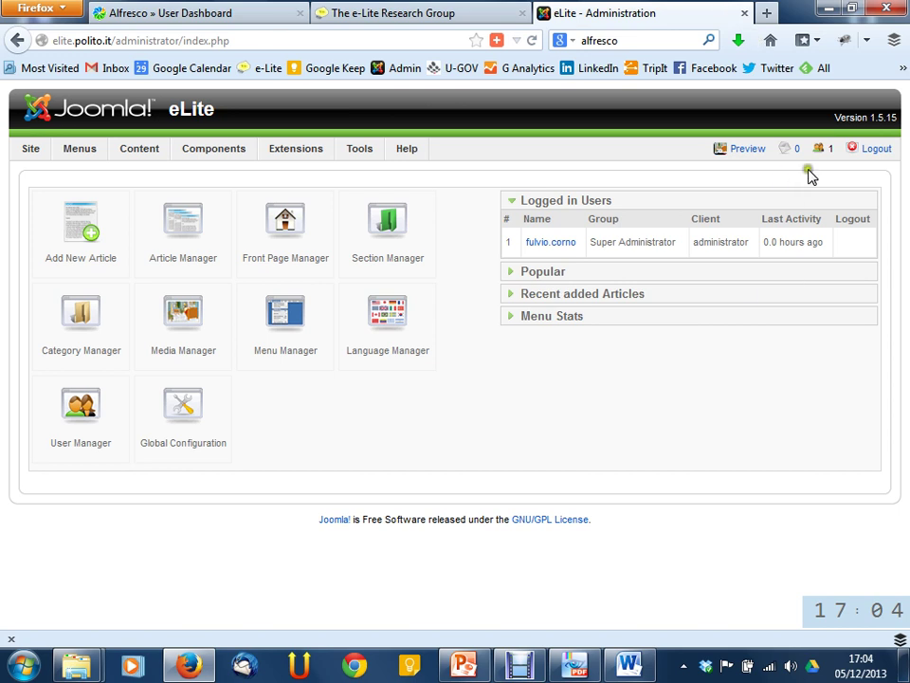
{"action": "left_click", "coordinate": [235, 15]}
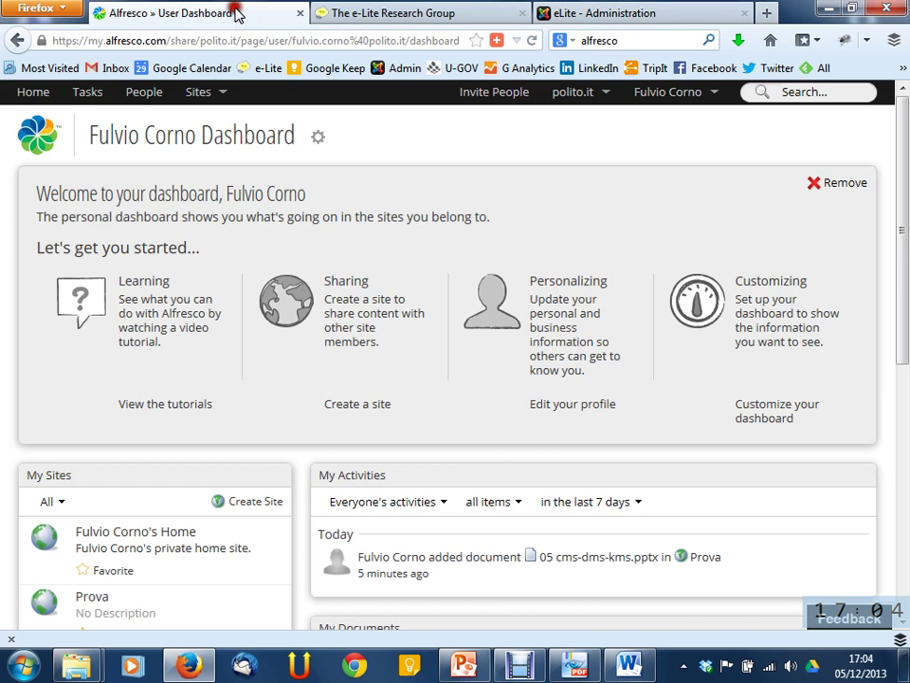